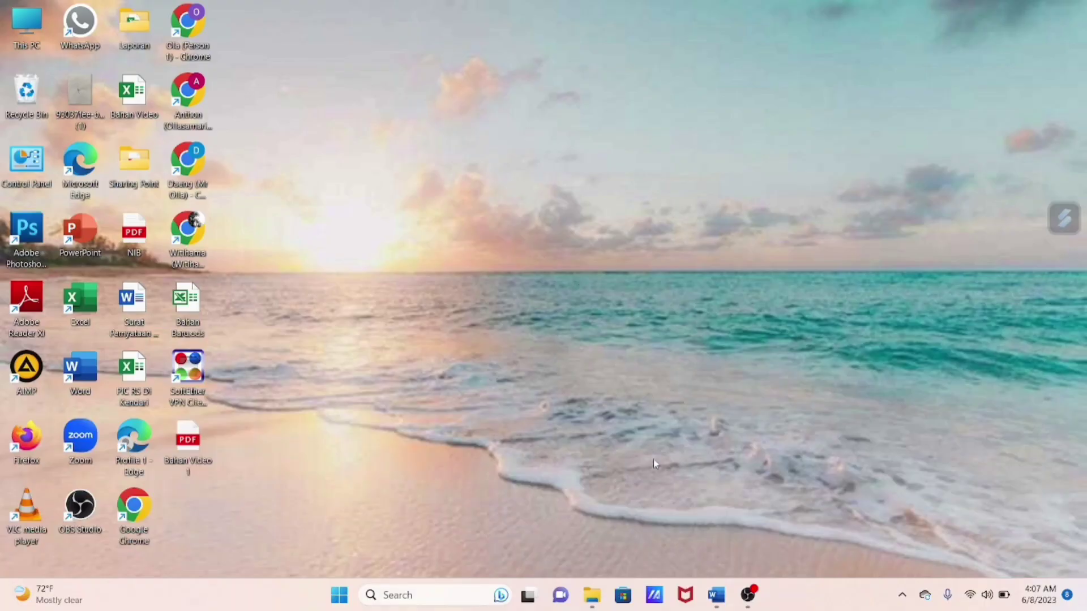
pyautogui.moveTo(715, 595)
pyautogui.click(700, 533)
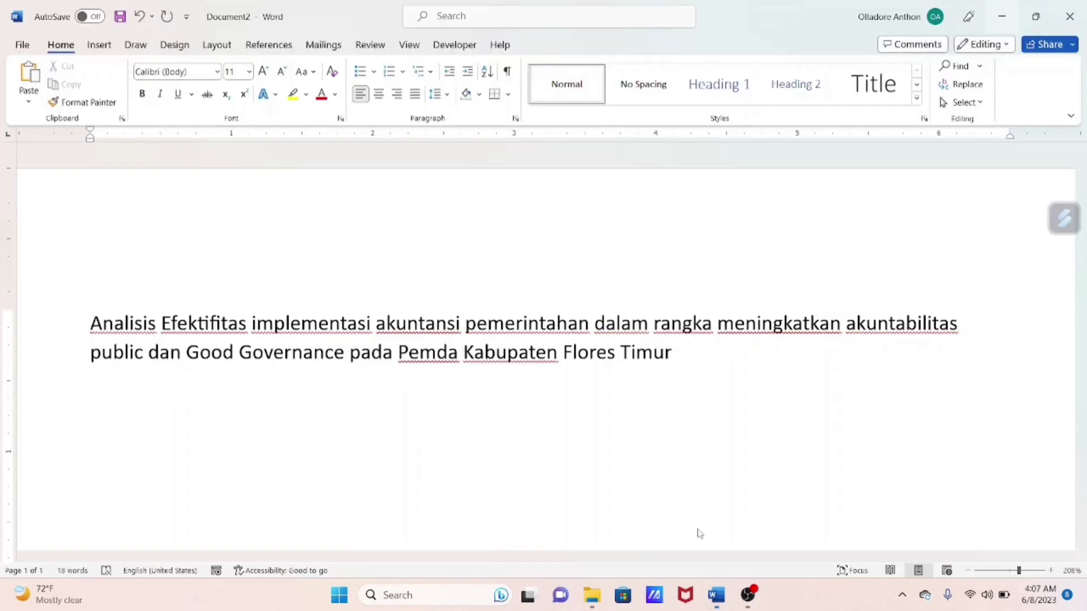
pyautogui.scroll(-3, 564, 391)
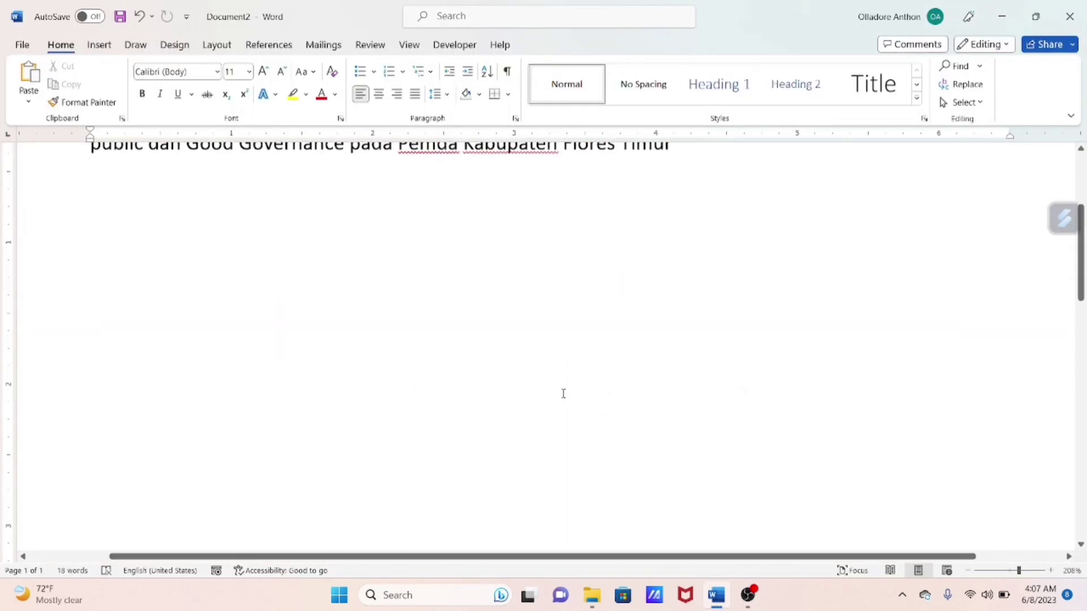
pyautogui.scroll(1, 563, 391)
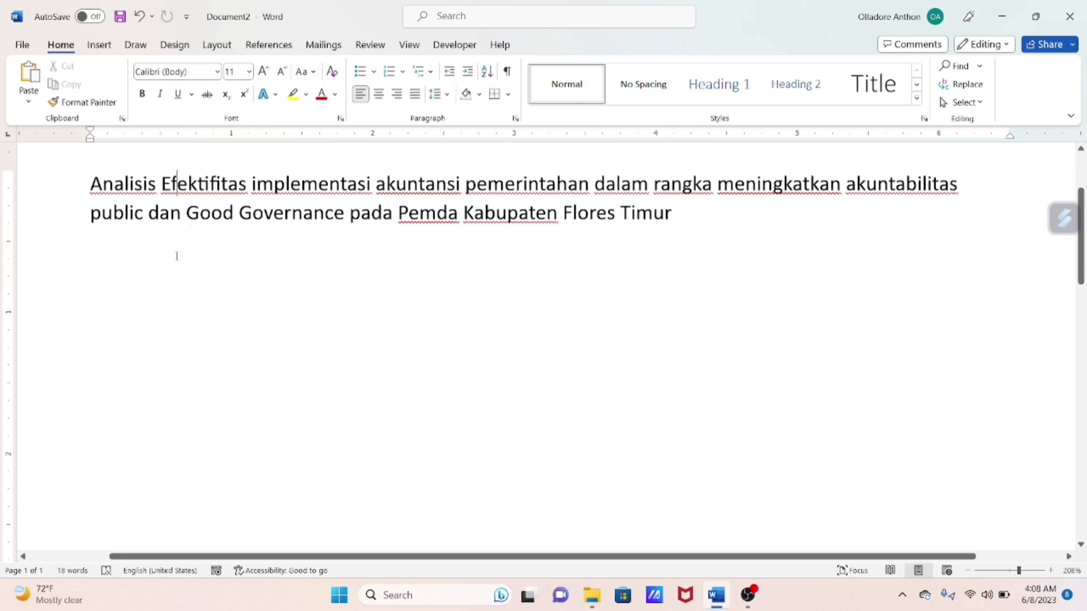
# Step: From Insert > Get Add-ins, search the Office Add-ins store for 'ghostwriter'
pyautogui.click(100, 46)
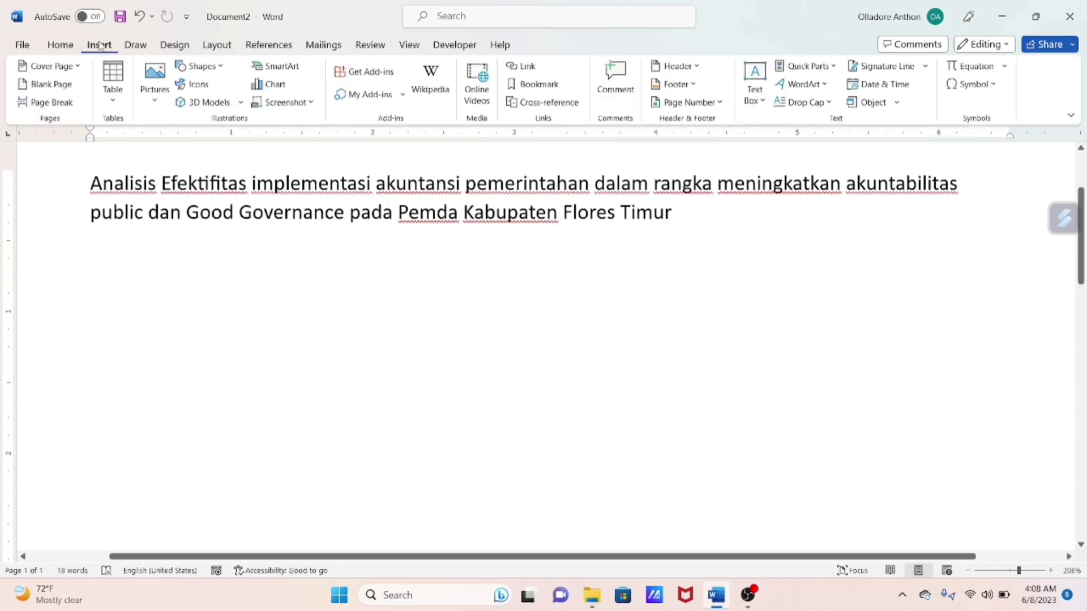
pyautogui.click(356, 83)
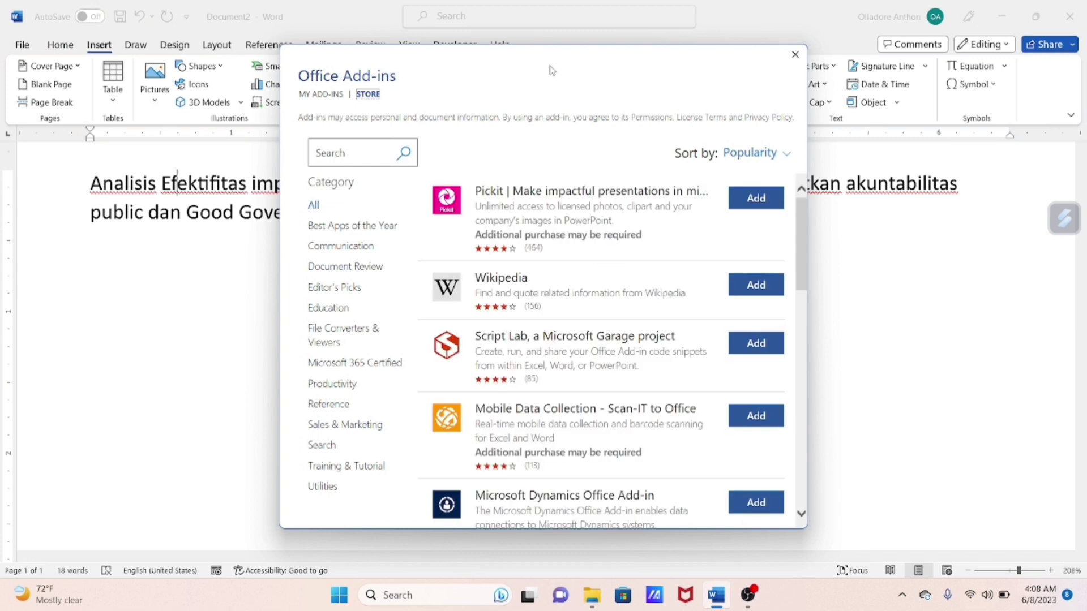
pyautogui.click(350, 150)
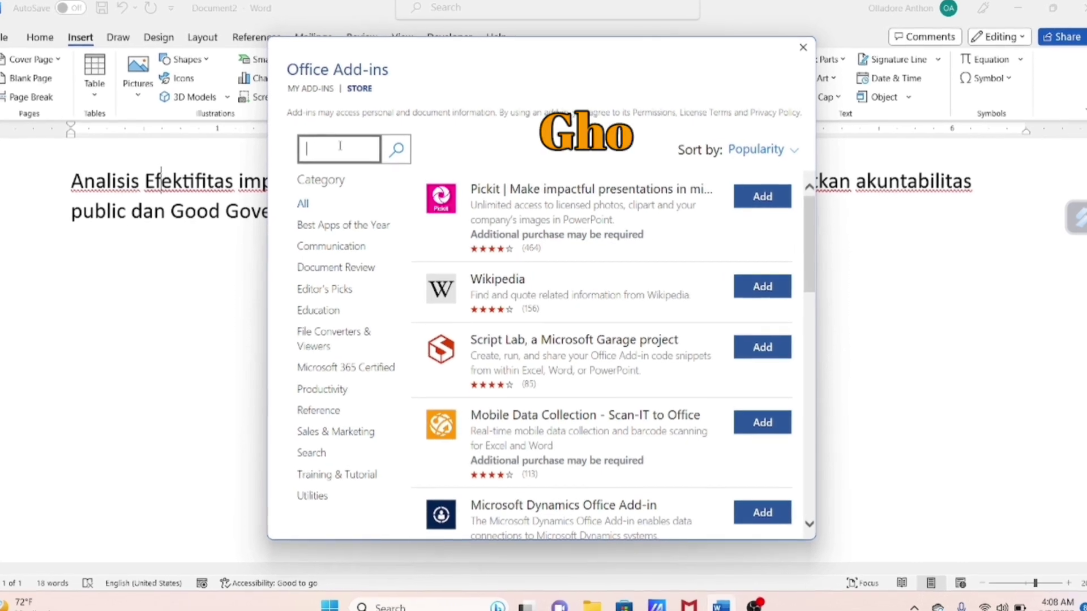
pyautogui.write('ghost')
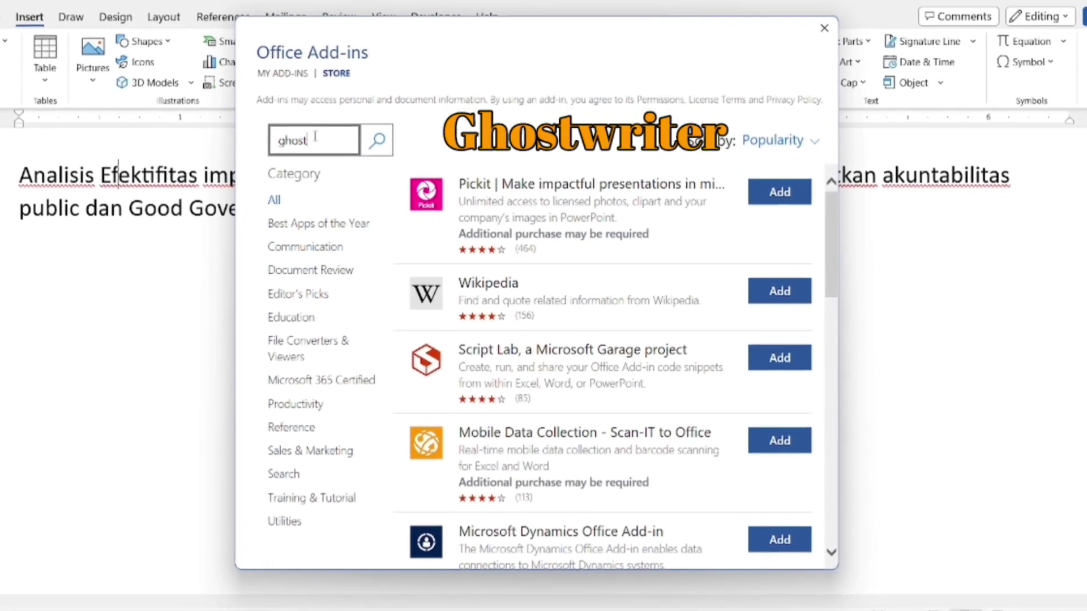
pyautogui.write('wri')
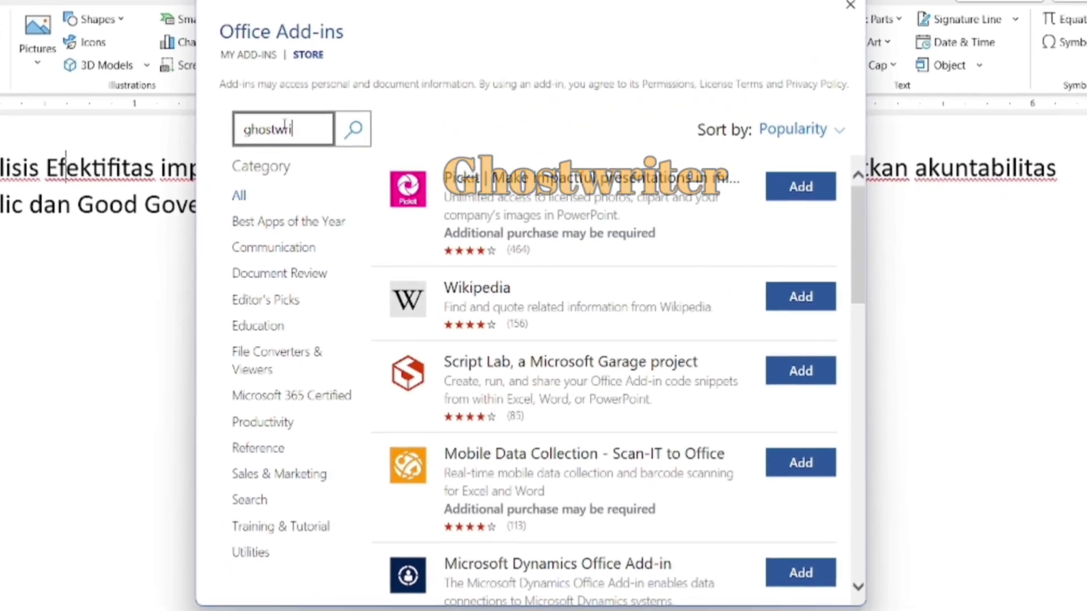
pyautogui.write('te')
pyautogui.write('r')
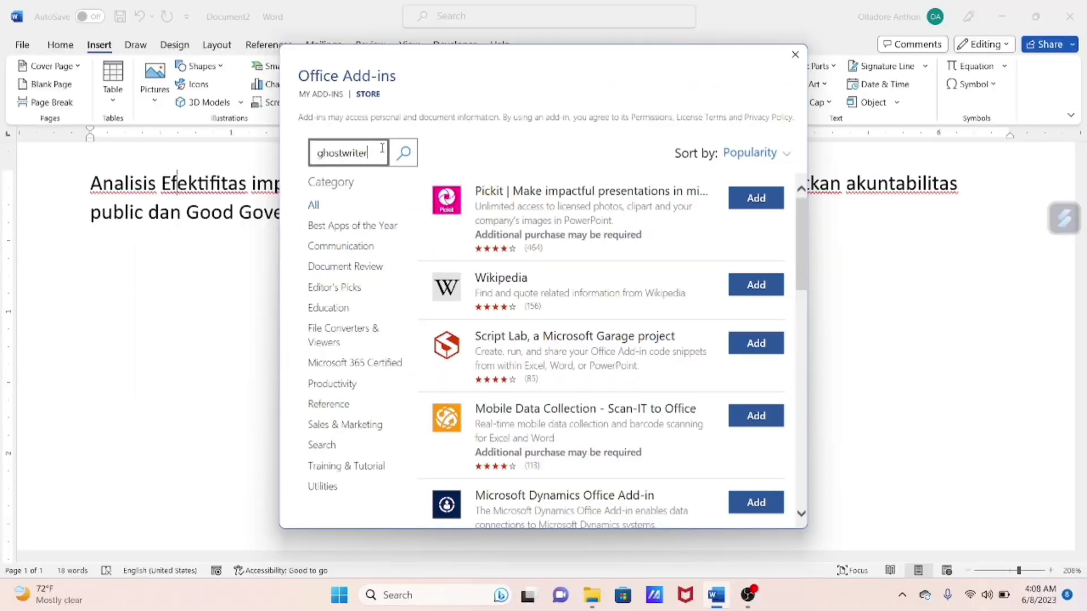
# Step: Run the ghostwriter search, add the Ghostwriter add-in and accept its license terms
pyautogui.click(406, 160)
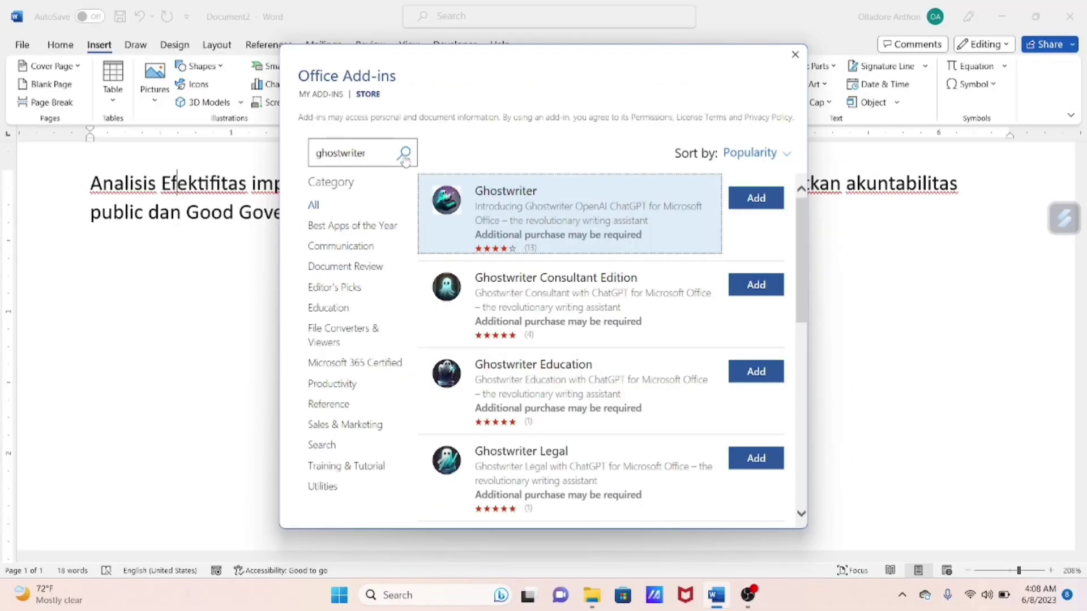
pyautogui.scroll(-1, 600, 187)
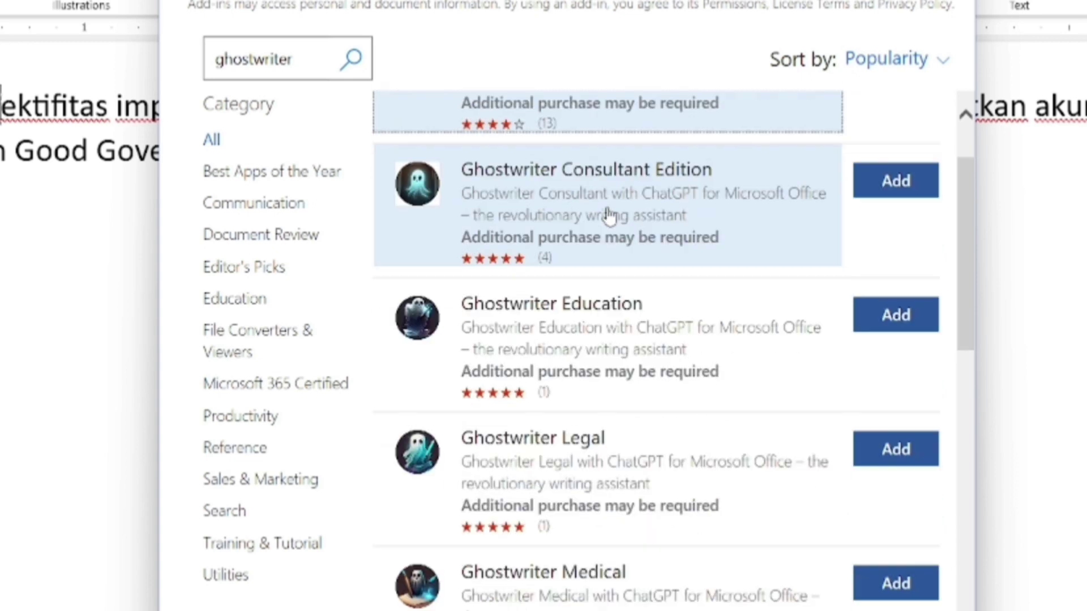
pyautogui.scroll(1, 612, 209)
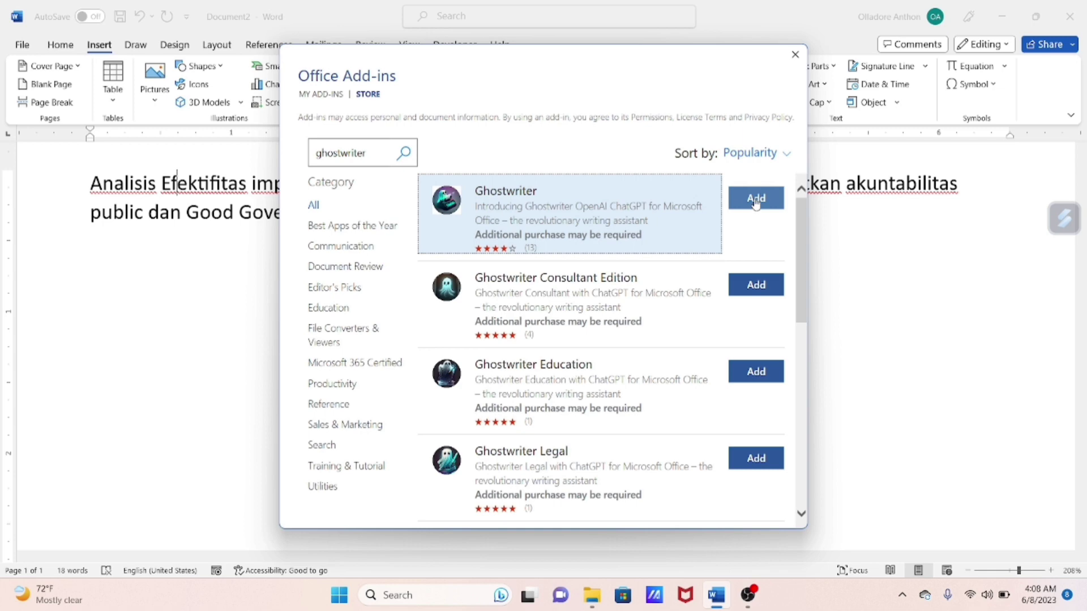
pyautogui.click(756, 200)
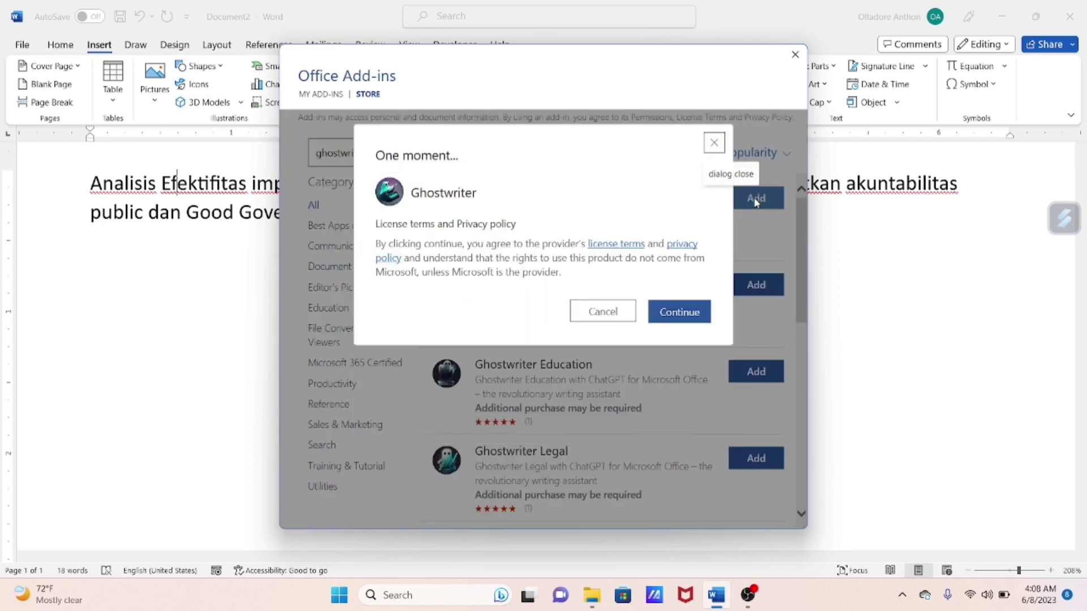
pyautogui.click(680, 312)
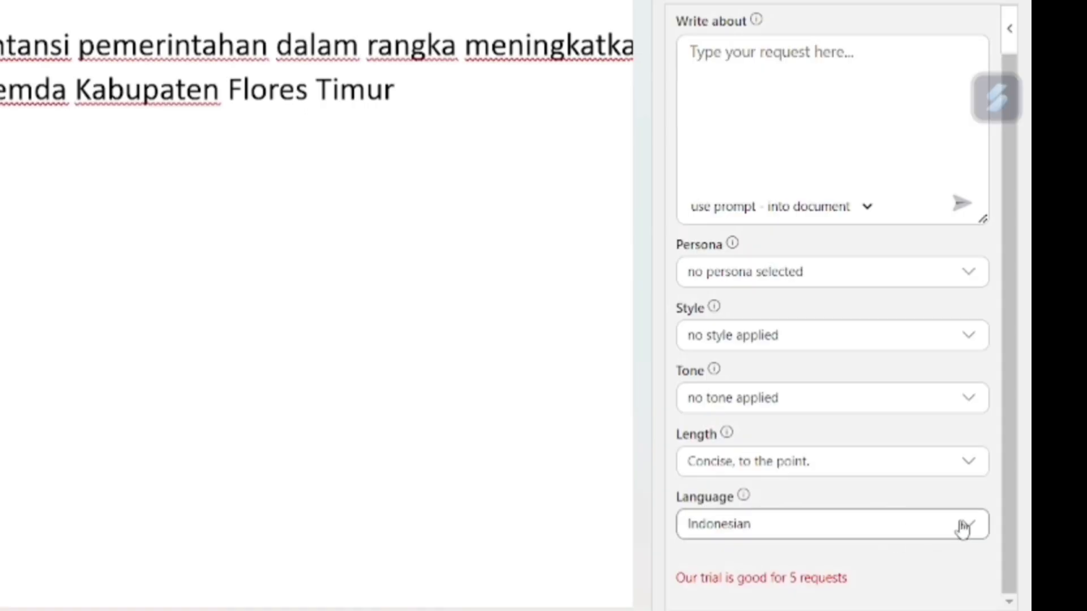
# Step: In the Ghostwriter pane, set Language to Indonesian and Length to Long, multi-pages
pyautogui.click(963, 527)
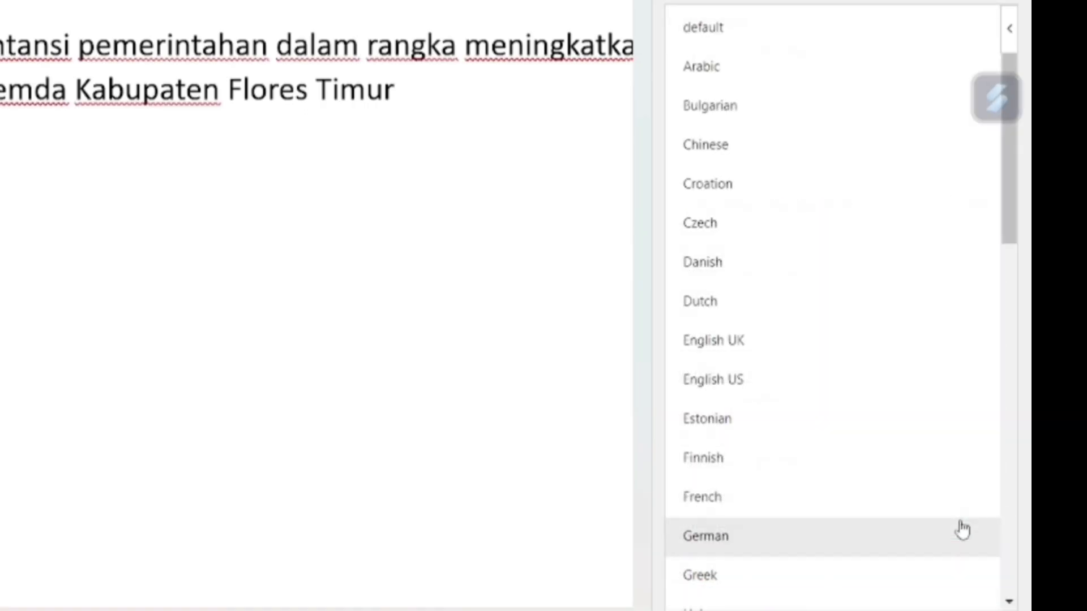
pyautogui.scroll(-3, 856, 283)
pyautogui.scroll(-2, 844, 320)
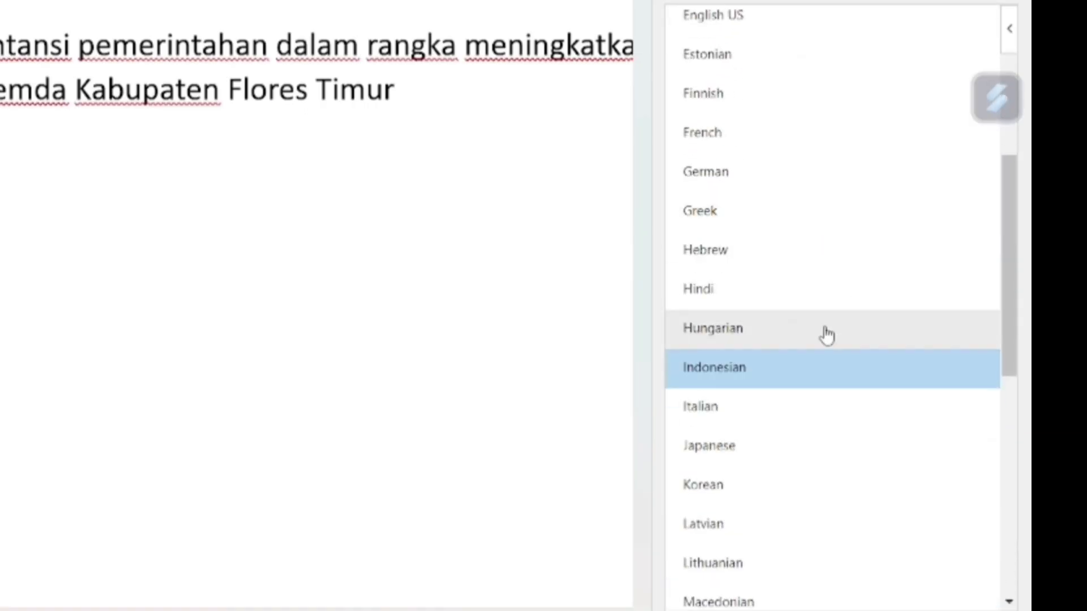
pyautogui.click(816, 375)
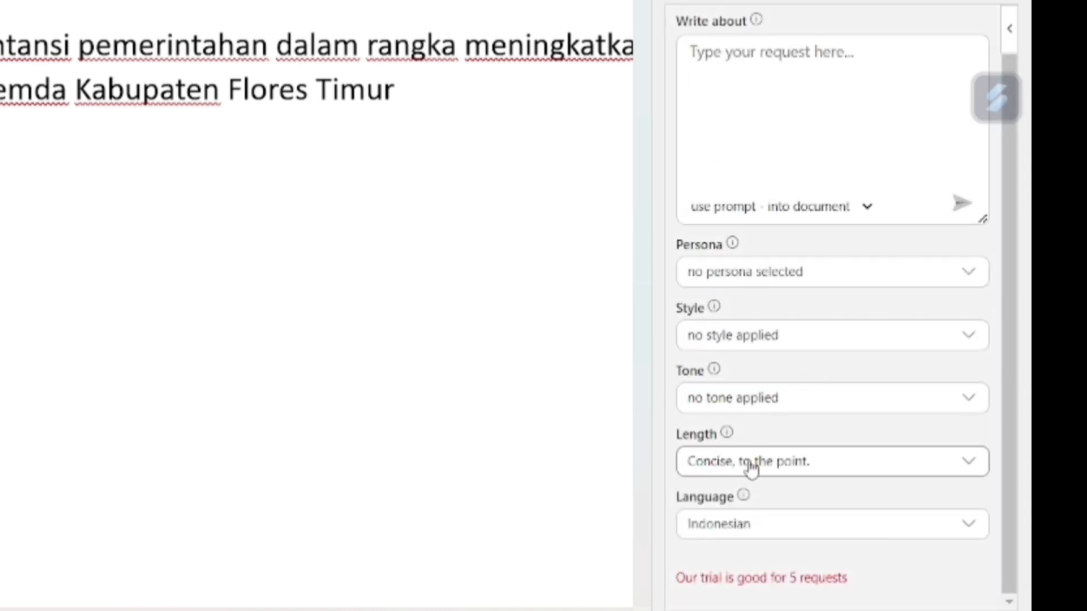
pyautogui.click(785, 465)
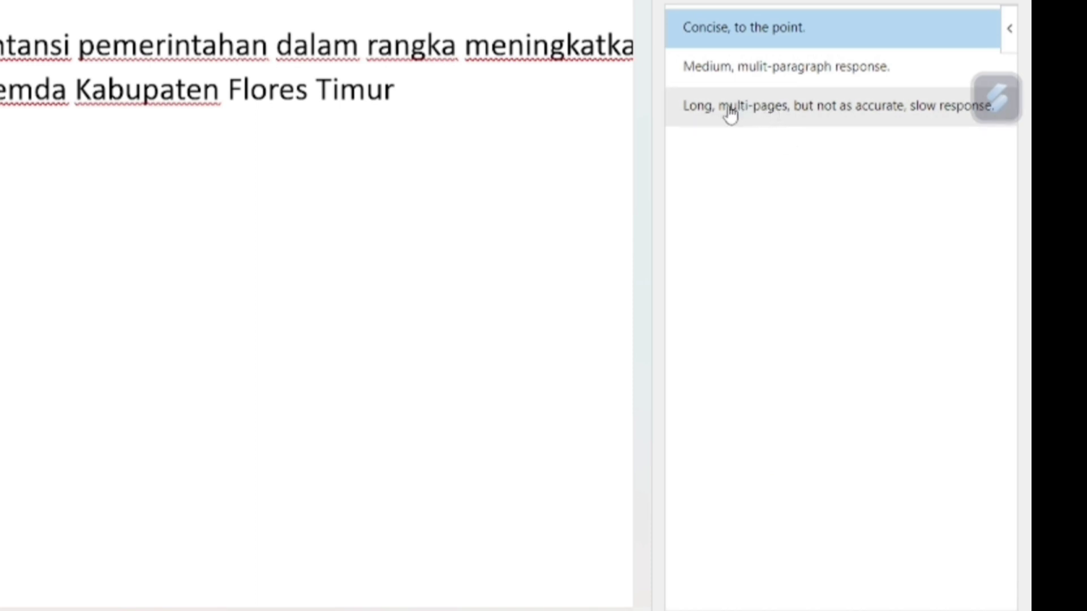
pyautogui.click(730, 111)
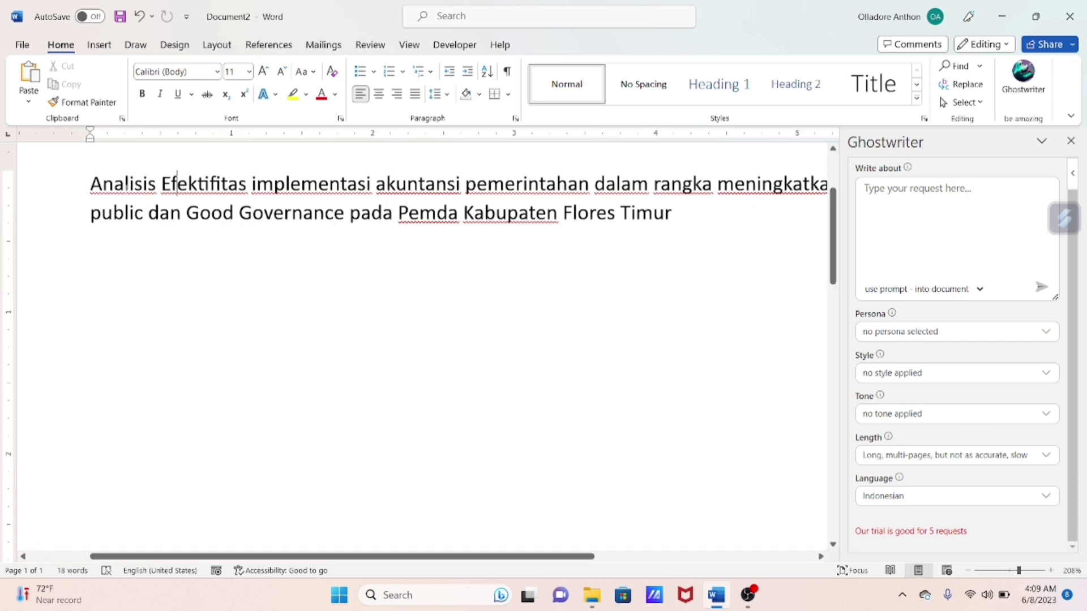
# Step: Write the prompt 'Buatkan Latar Belakang untuk skripsi yang berjudul' followed by the pasted thesis title
pyautogui.moveTo(85, 185); pyautogui.dragTo(711, 212)
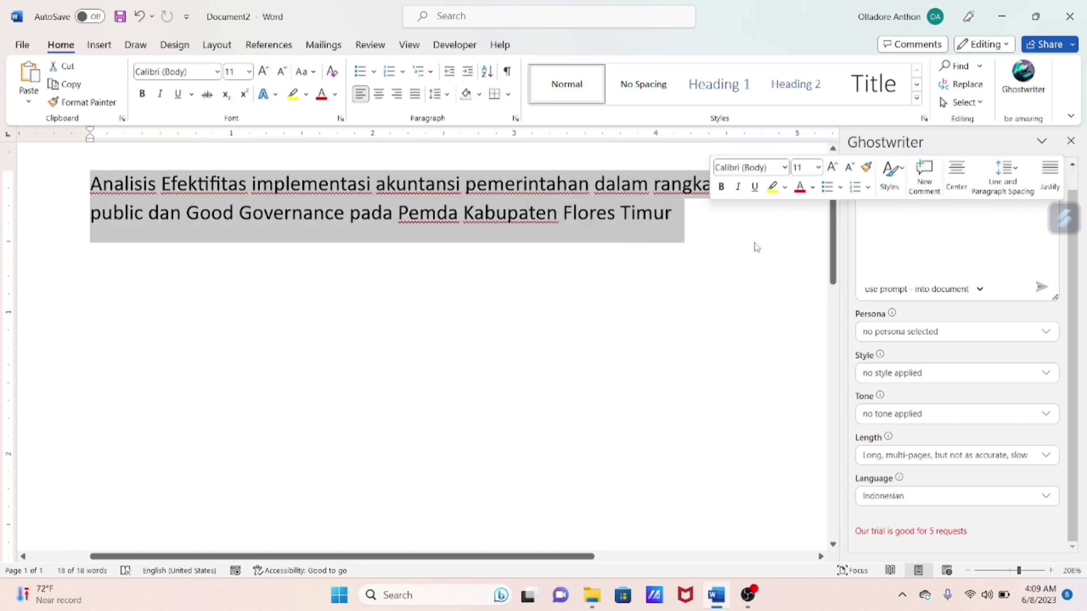
pyautogui.click(719, 247)
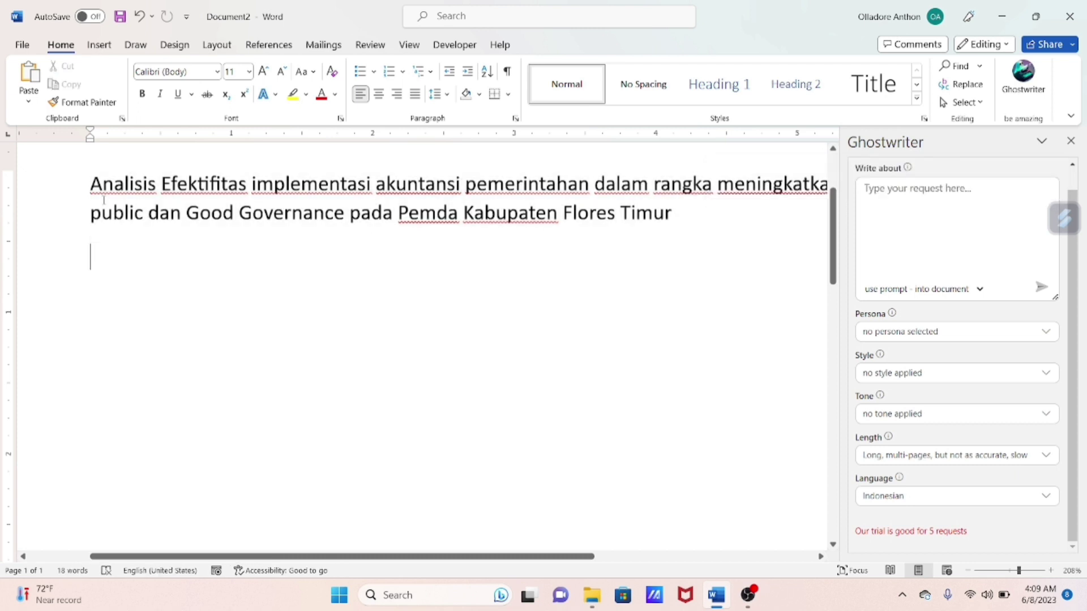
pyautogui.moveTo(89, 184); pyautogui.dragTo(736, 228)
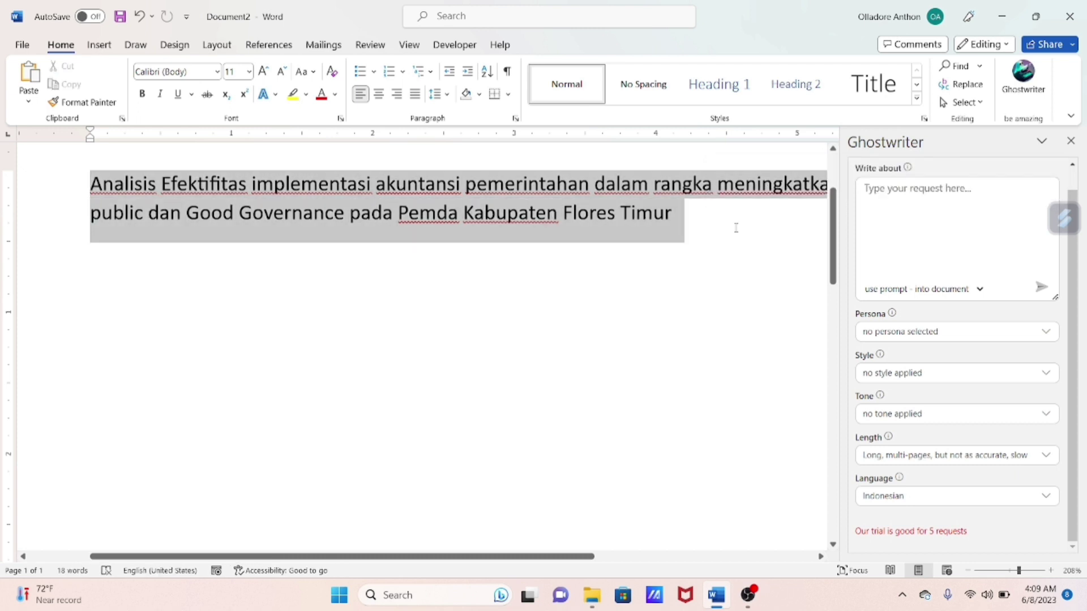
pyautogui.click(899, 205)
pyautogui.write('Buat')
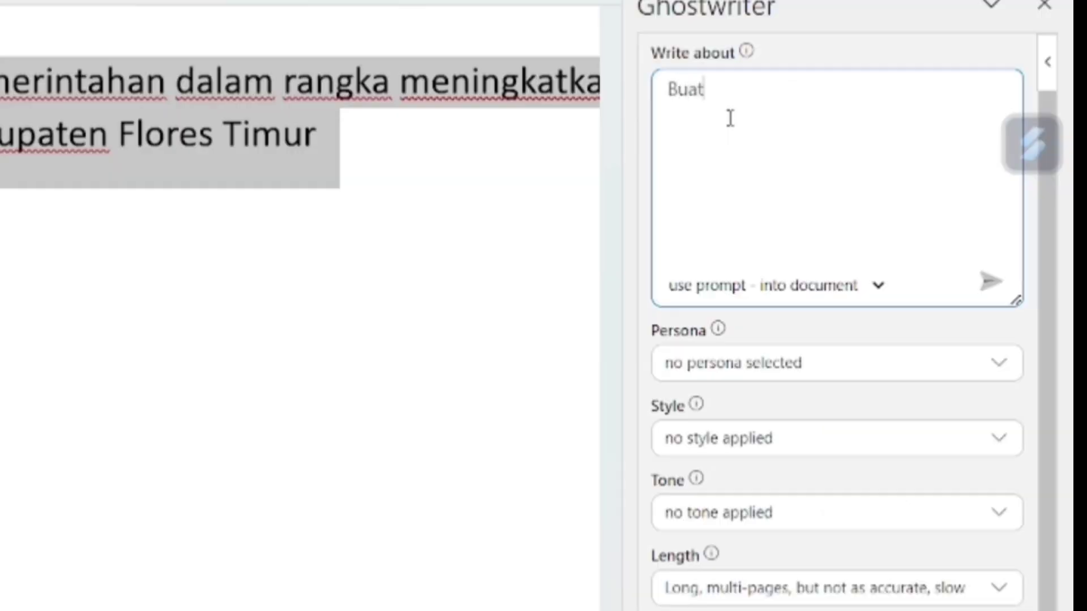
pyautogui.write('kan L')
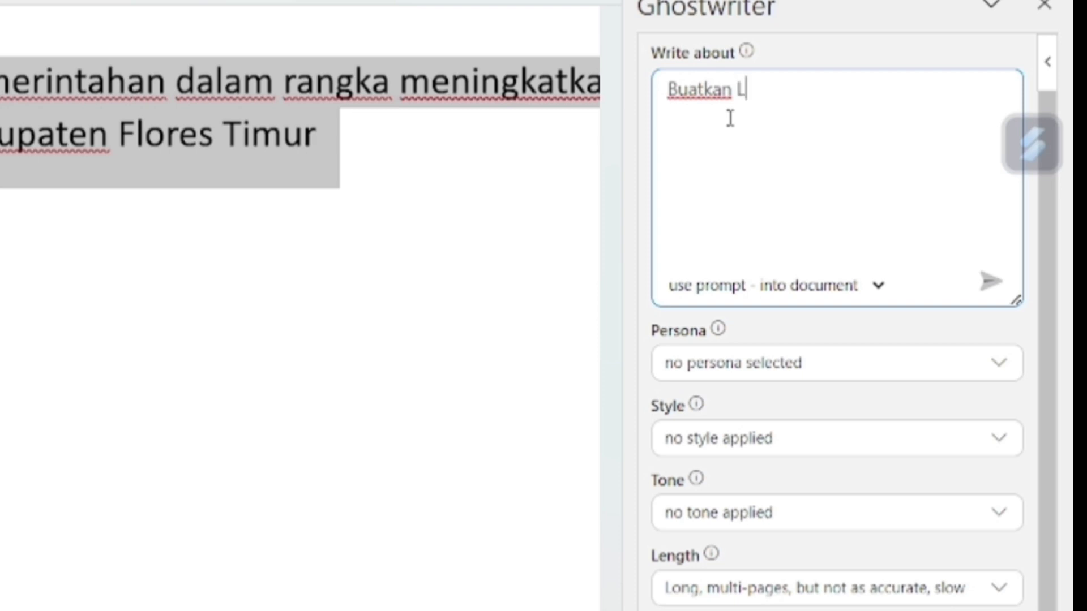
pyautogui.write('atar Be')
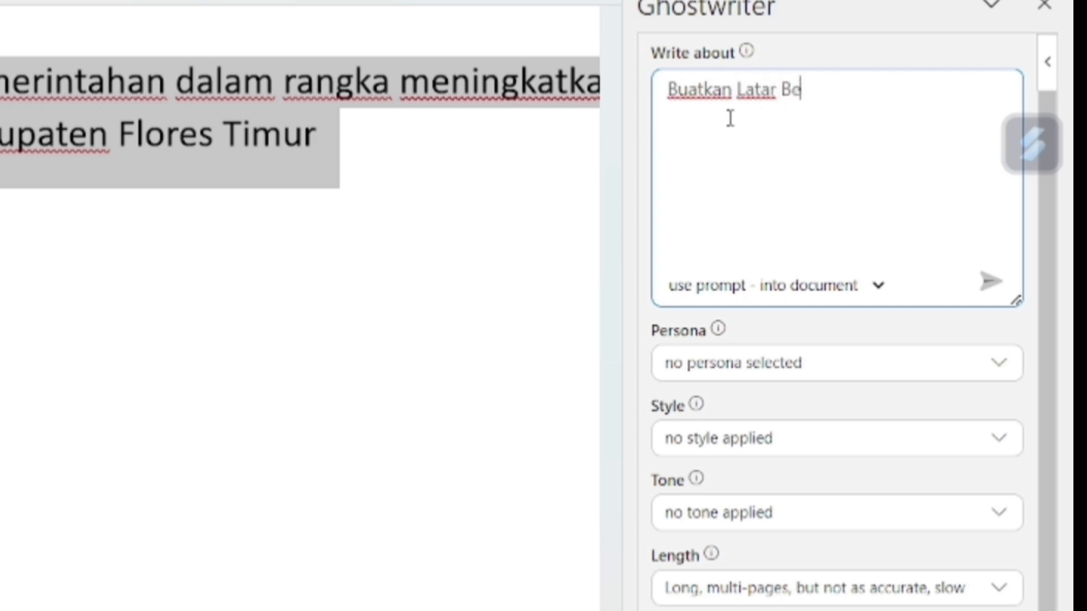
pyautogui.write('lakang')
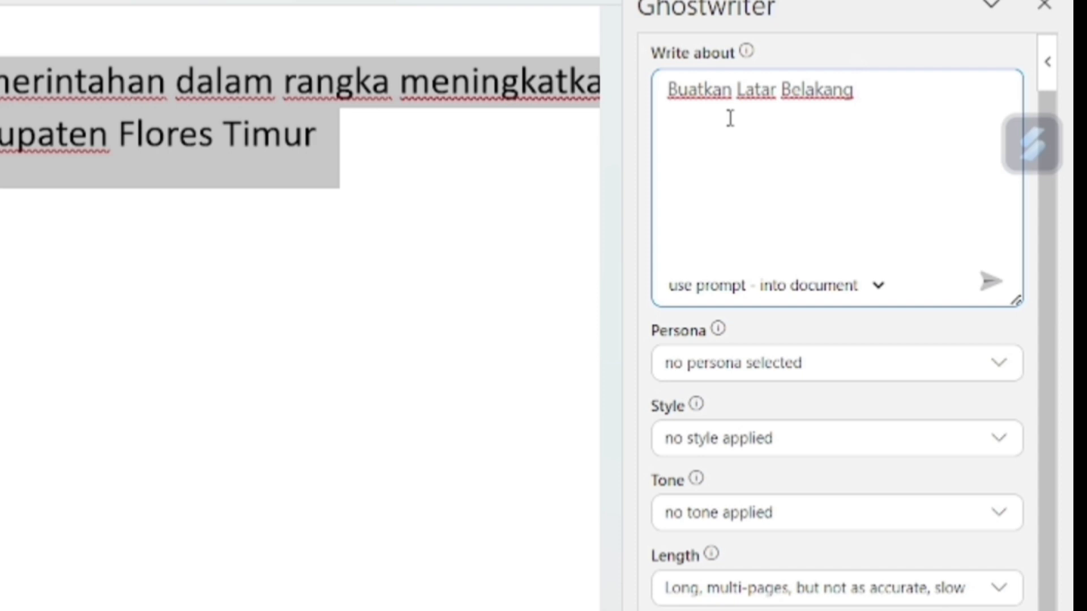
pyautogui.write(' u')
pyautogui.write('ntuk')
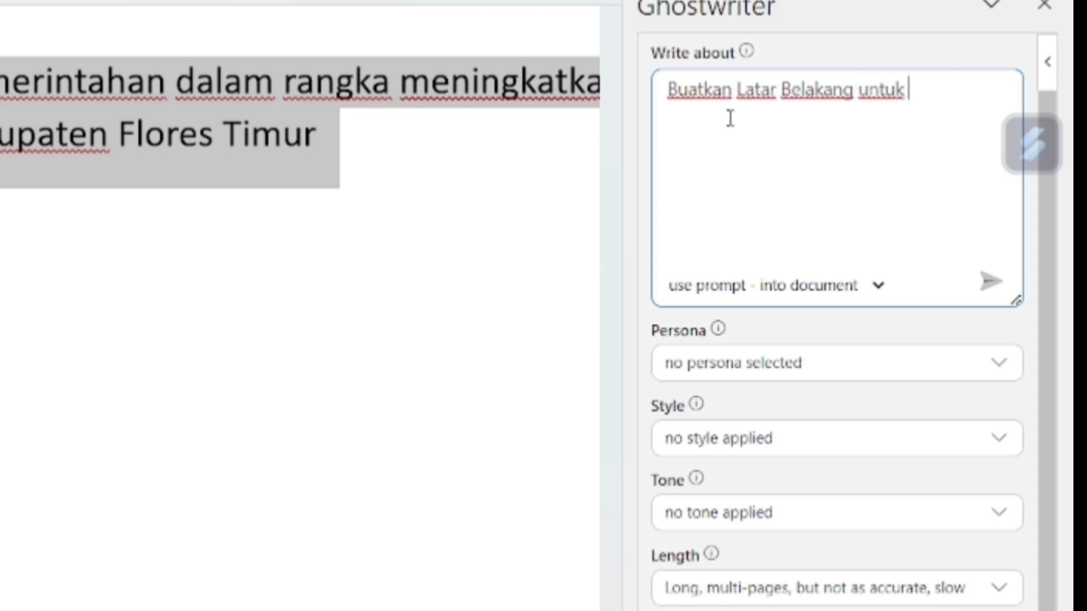
pyautogui.write(' sk')
pyautogui.write('ripsi yan')
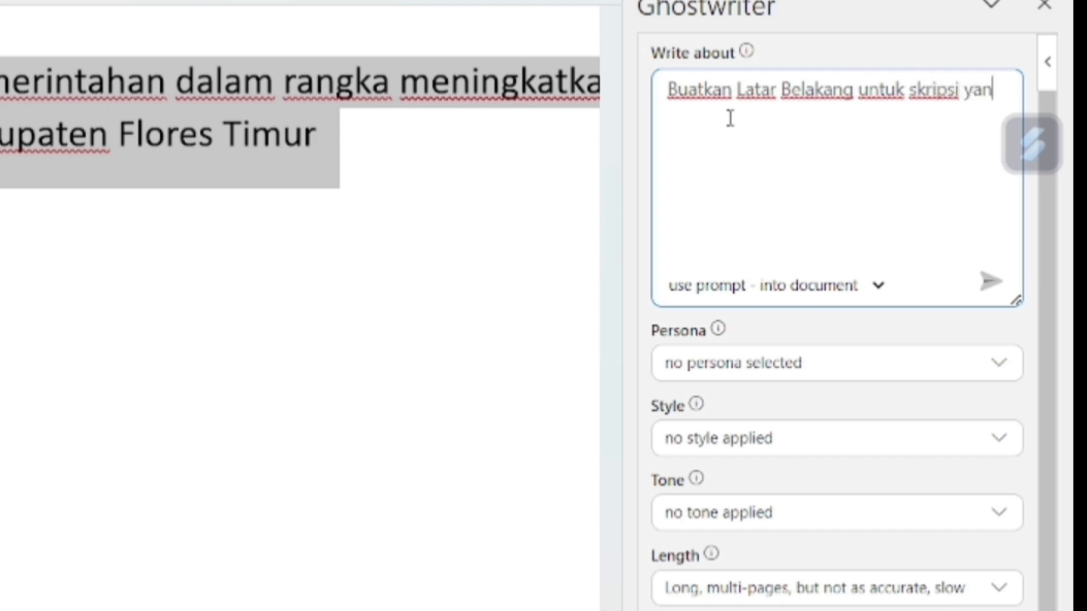
pyautogui.write('g berjudu')
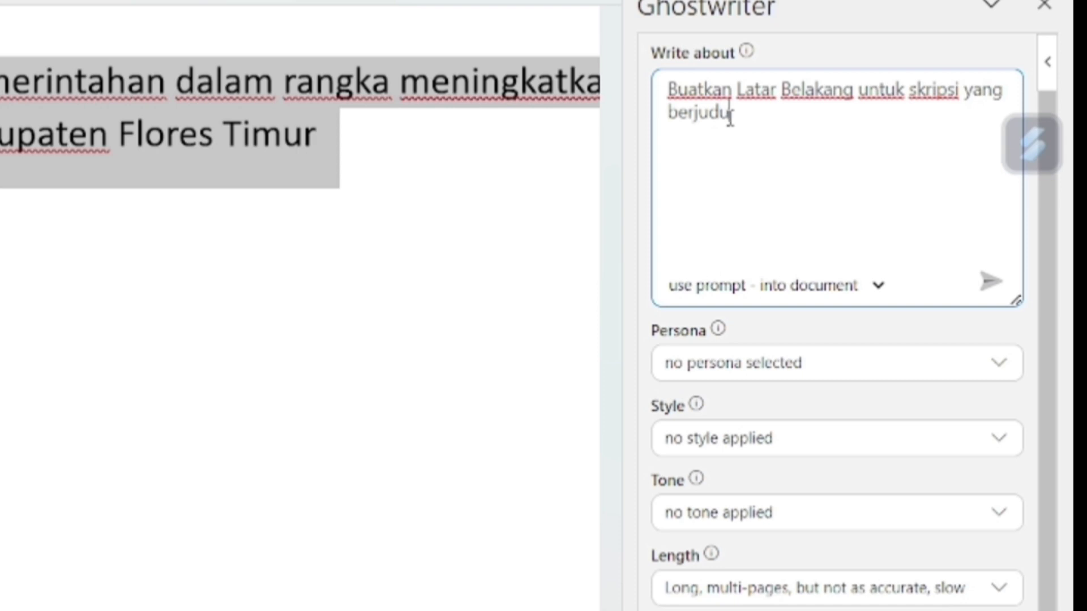
pyautogui.write('l')
pyautogui.write('Analisis Efektifitas implementasi akuntansi pemerintahan dalam rangka meningkatkan akuntabilitas public dan Good Governance pada Pemda Kabupaten Flores Timur')
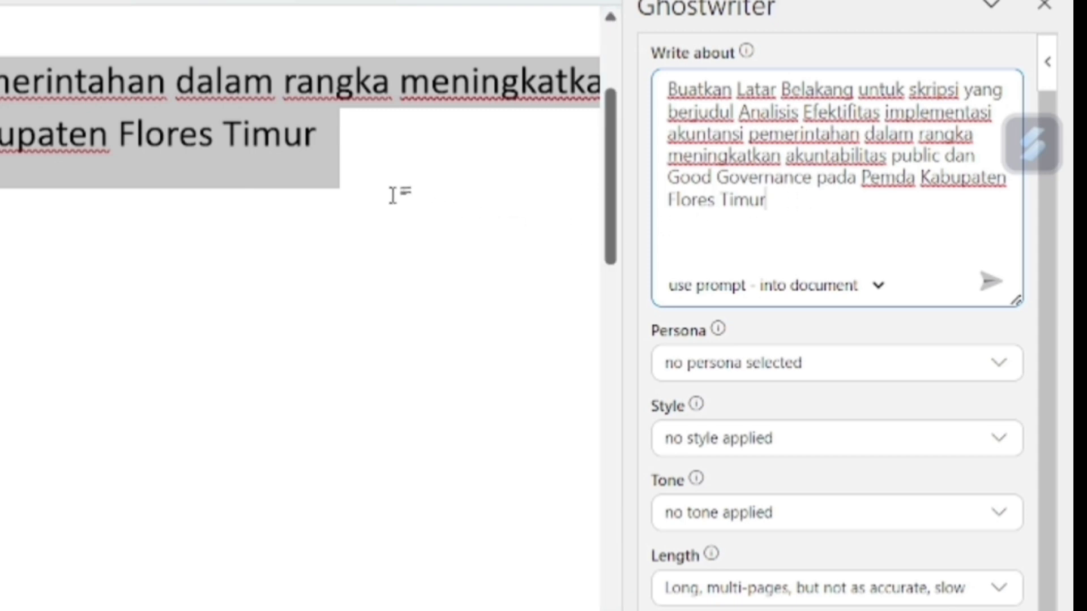
pyautogui.click(362, 184)
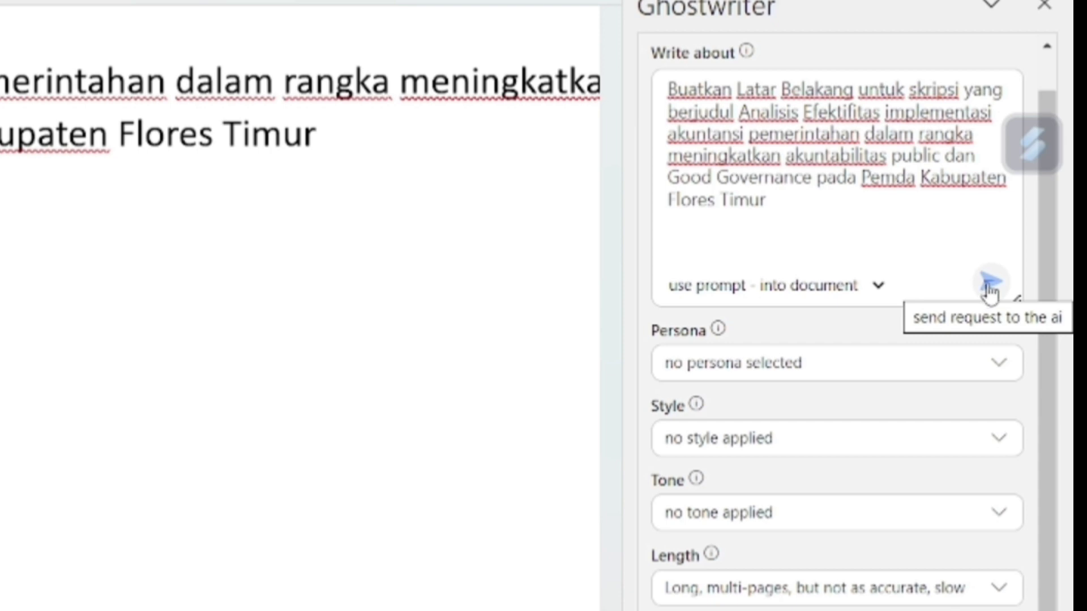
# Step: Send the prompt so Ghostwriter inserts a Latar Belakang heading and paragraphs below the title
pyautogui.click(989, 286)
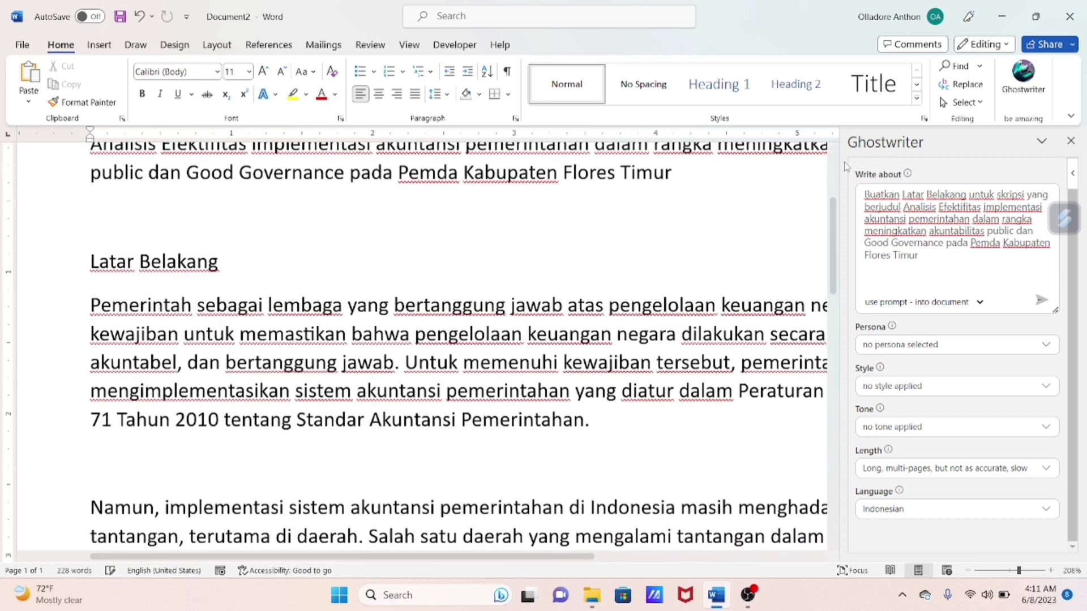
# Step: Close the Ghostwriter pane and scroll through the generated Latar Belakang paragraphs to the Flores Timur aim
pyautogui.scroll(-1, 702, 199)
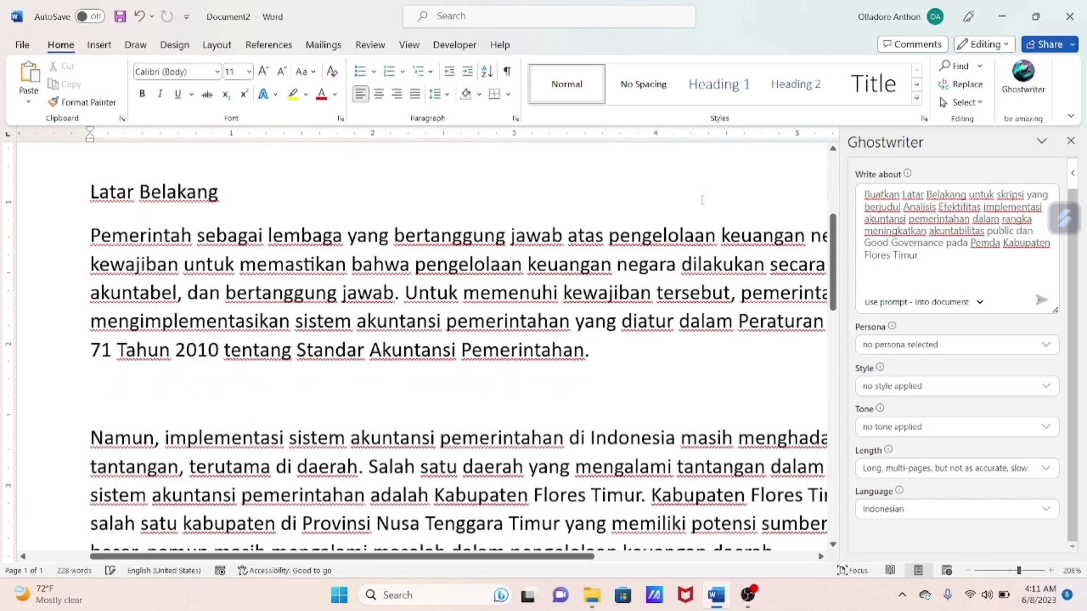
pyautogui.click(1070, 141)
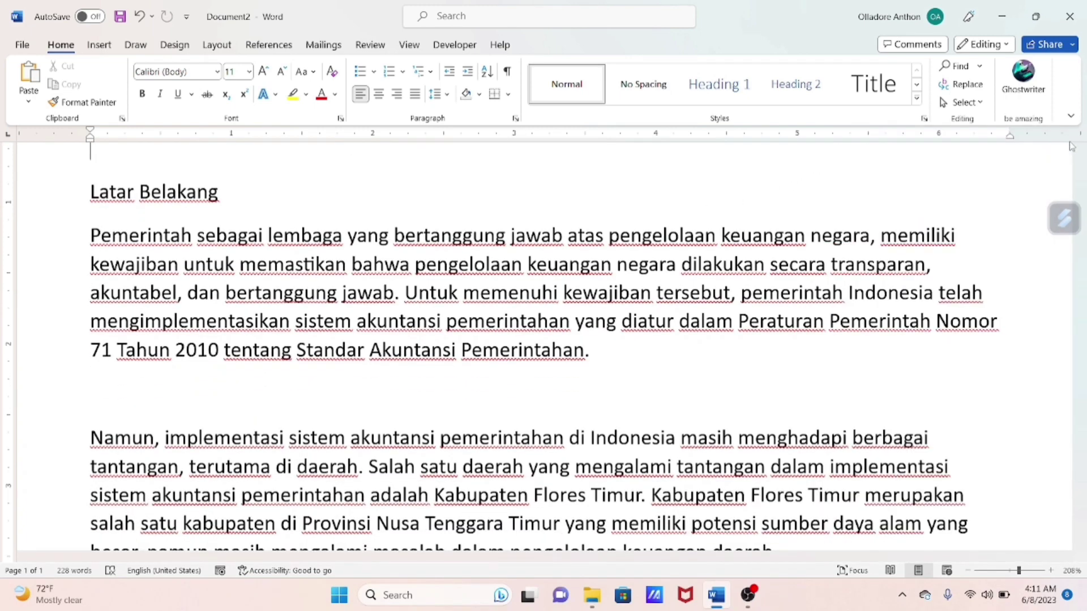
pyautogui.scroll(2, 889, 235)
pyautogui.scroll(-1, 889, 235)
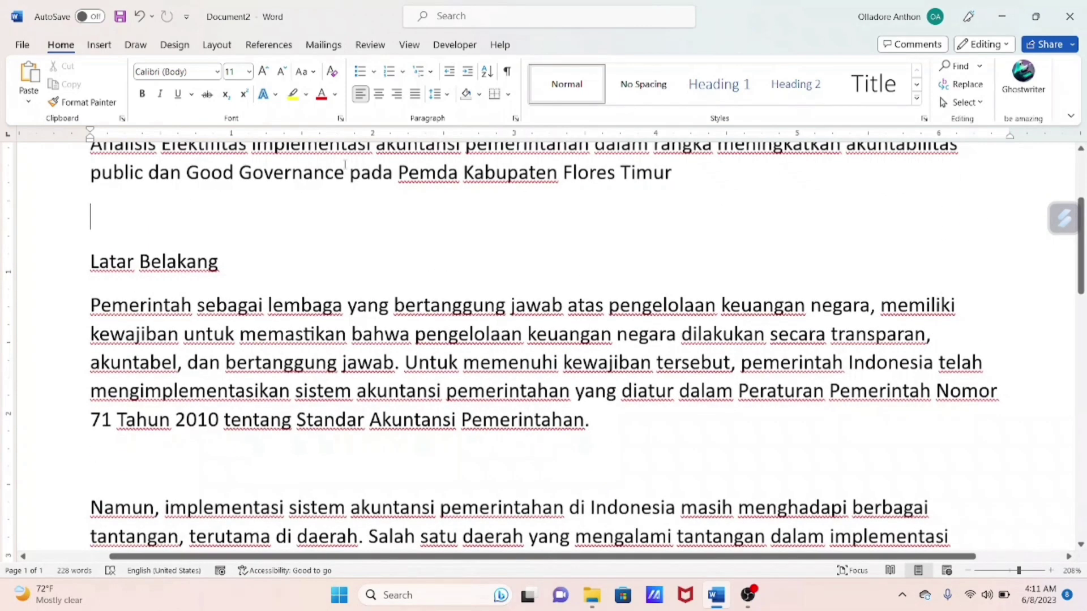
pyautogui.scroll(1, 889, 235)
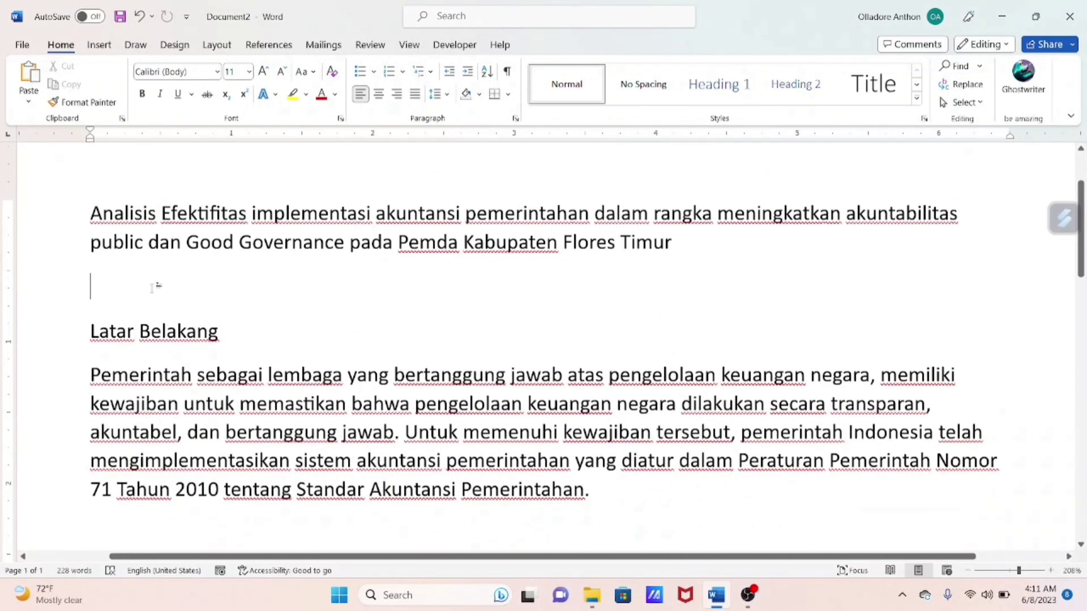
pyautogui.scroll(-1, 374, 315)
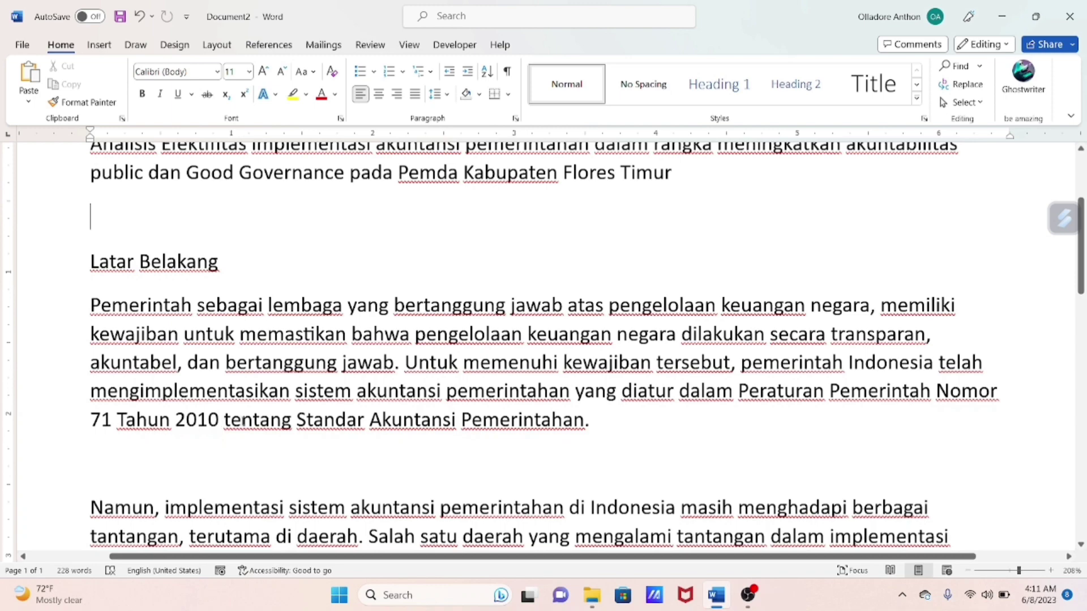
pyautogui.scroll(-1, 374, 410)
pyautogui.scroll(-1, 394, 408)
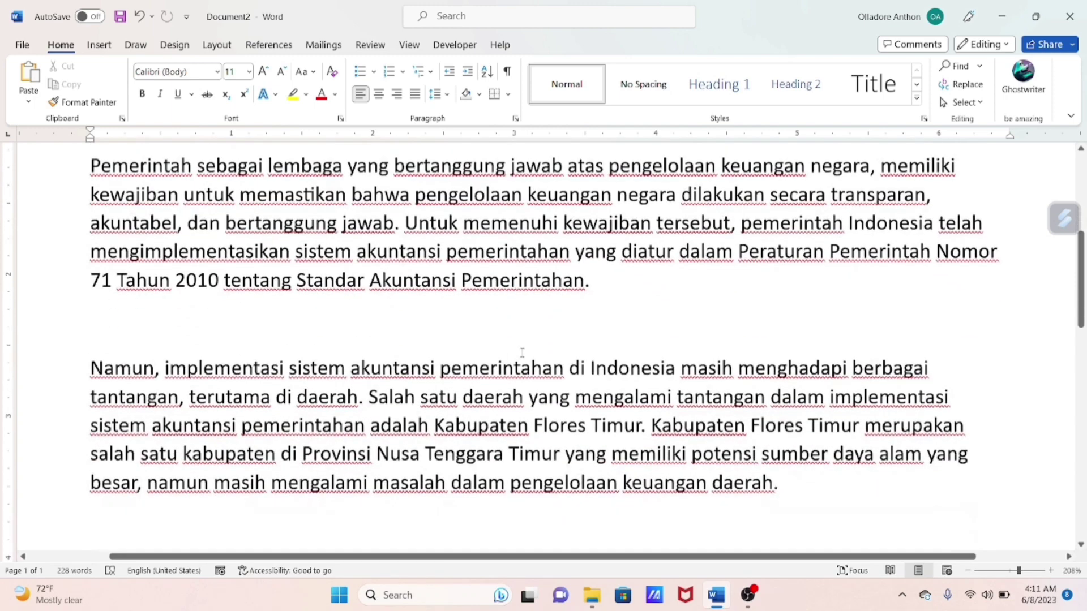
pyautogui.scroll(-1, 591, 304)
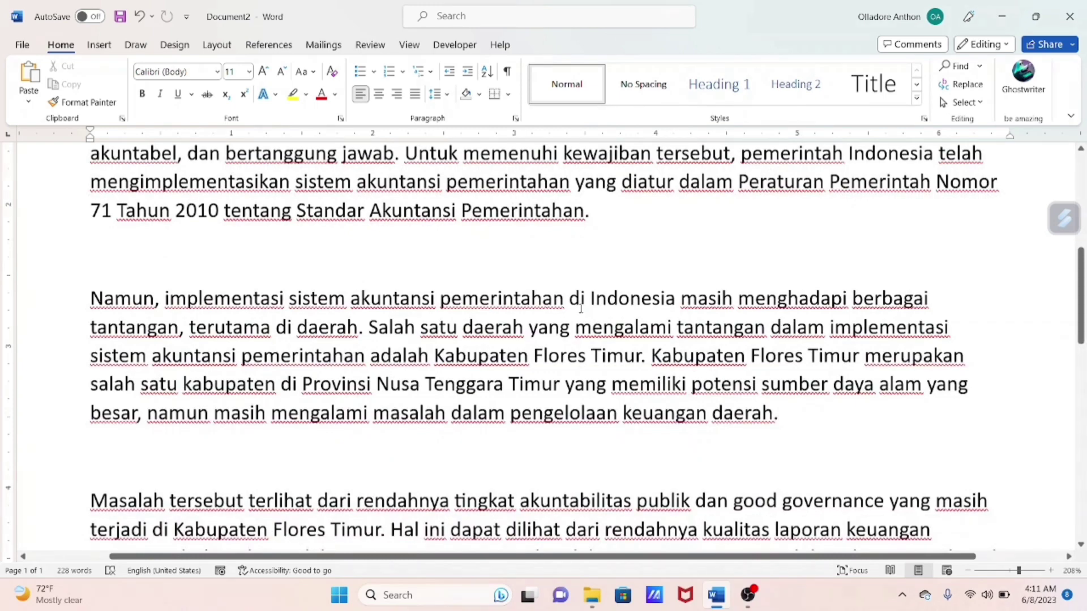
pyautogui.scroll(1, 142, 309)
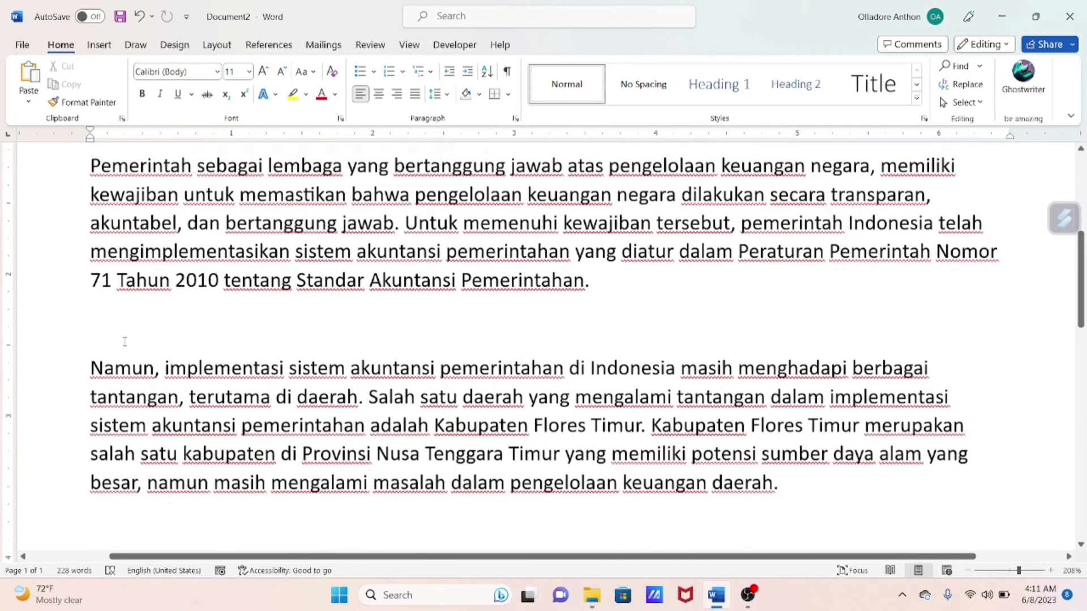
pyautogui.scroll(-1, 102, 367)
pyautogui.scroll(4, 125, 345)
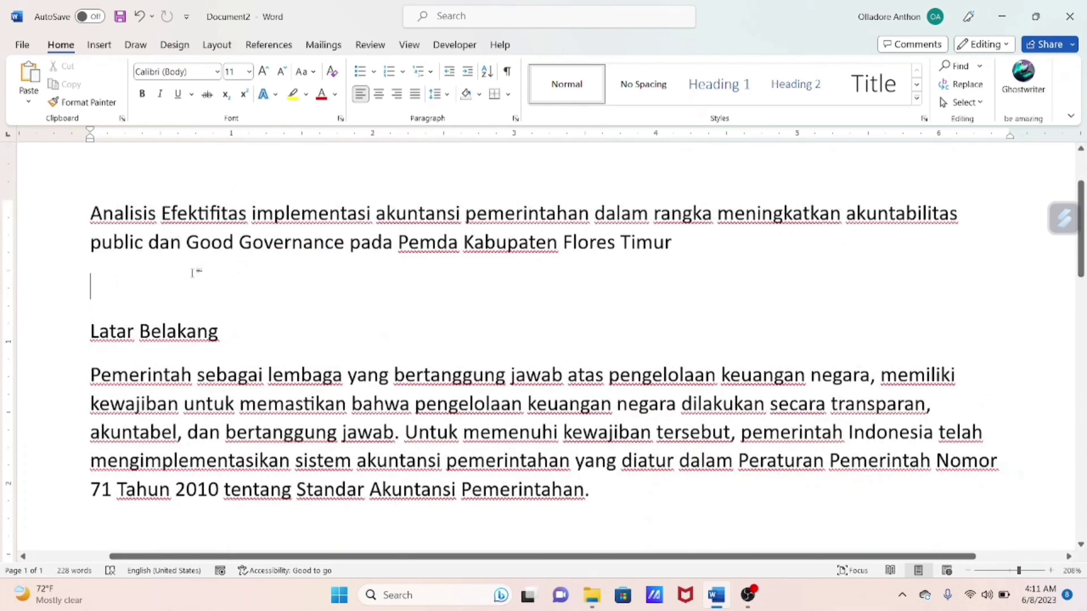
pyautogui.scroll(-3, 175, 290)
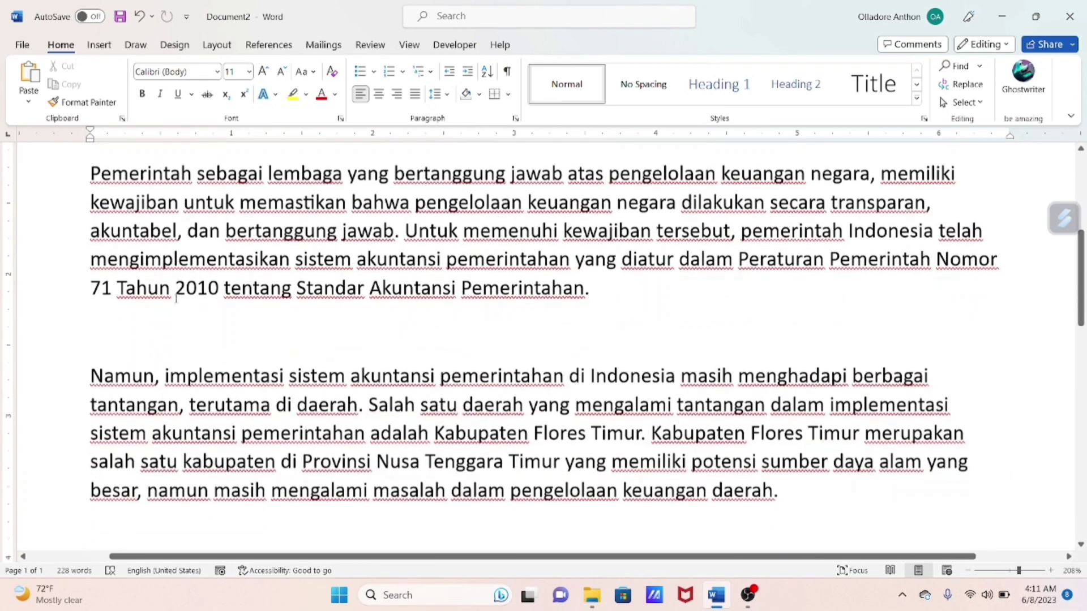
pyautogui.scroll(-1, 174, 292)
pyautogui.scroll(-2, 176, 300)
pyautogui.scroll(-2, 176, 300)
pyautogui.scroll(-2, 176, 301)
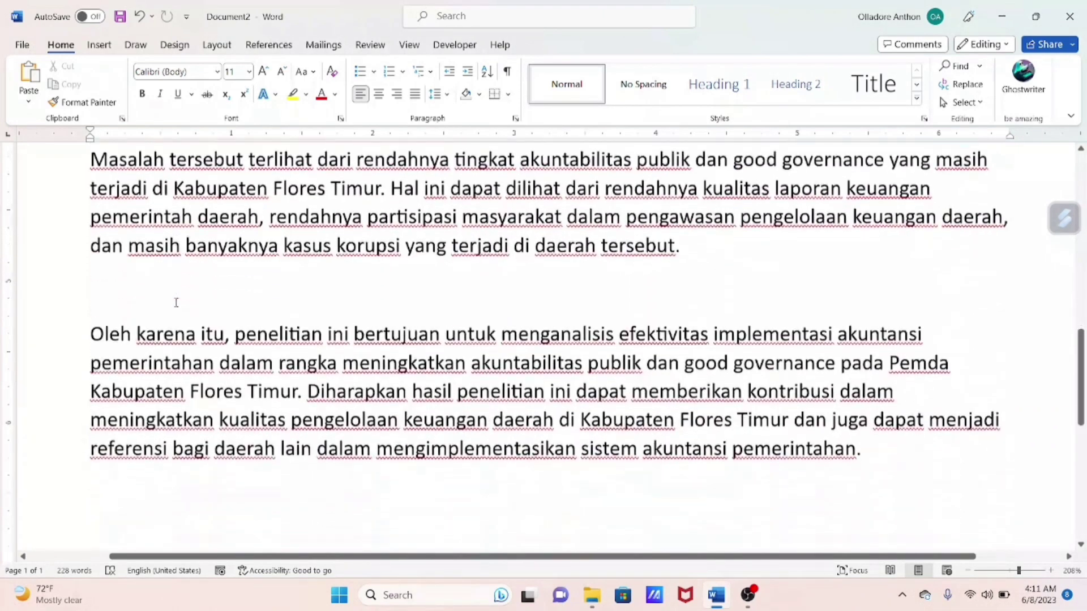
pyautogui.scroll(-1, 177, 302)
pyautogui.scroll(-2, 176, 303)
pyautogui.scroll(3, 176, 303)
pyautogui.scroll(1, 176, 299)
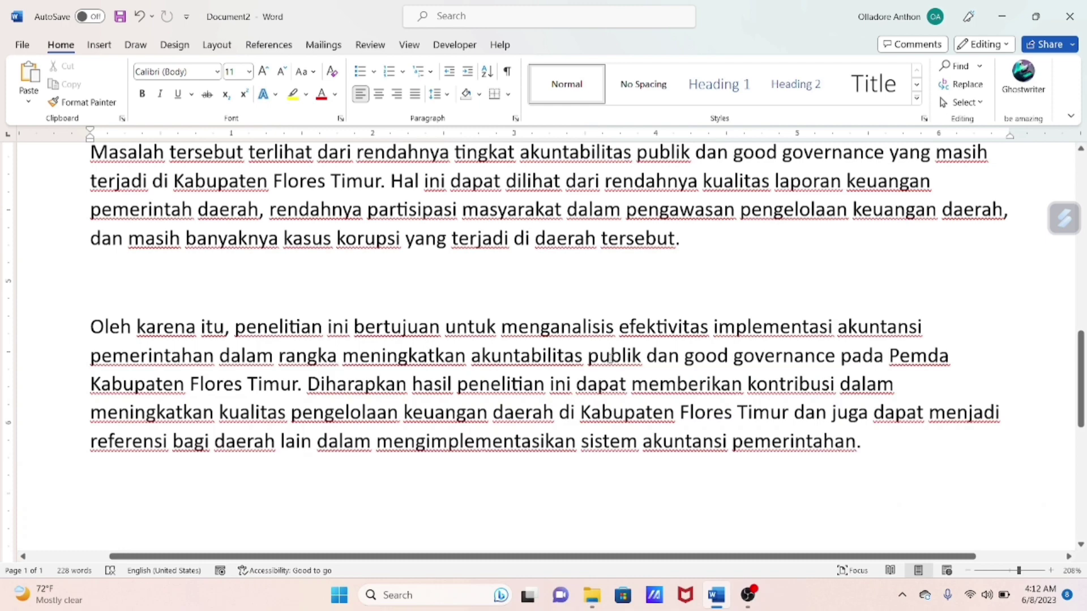
pyautogui.scroll(3, 608, 357)
pyautogui.scroll(2, 609, 360)
pyautogui.scroll(1, 610, 359)
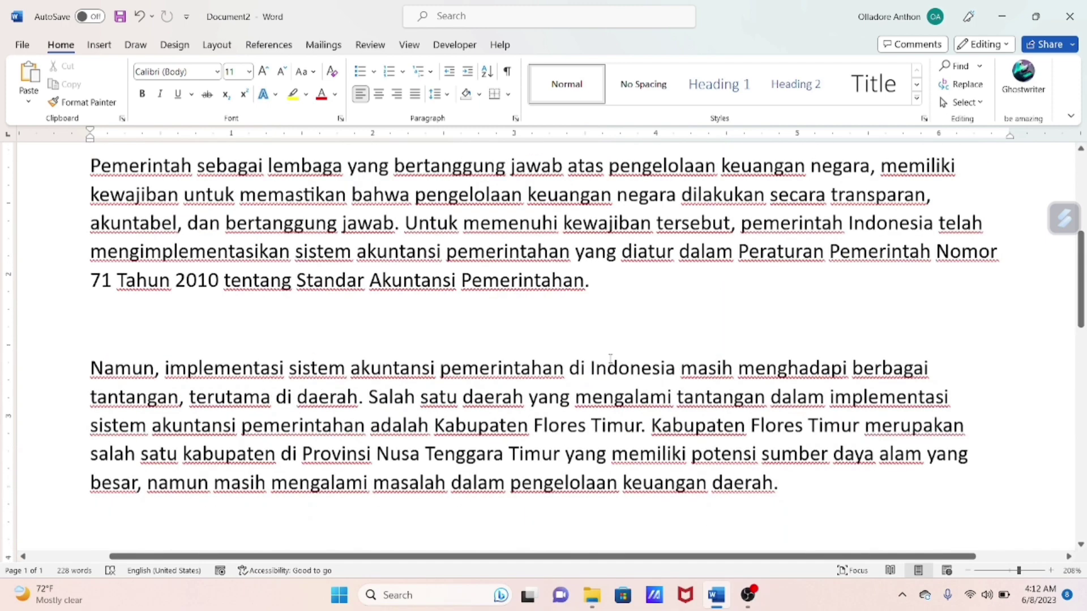
pyautogui.scroll(1, 611, 358)
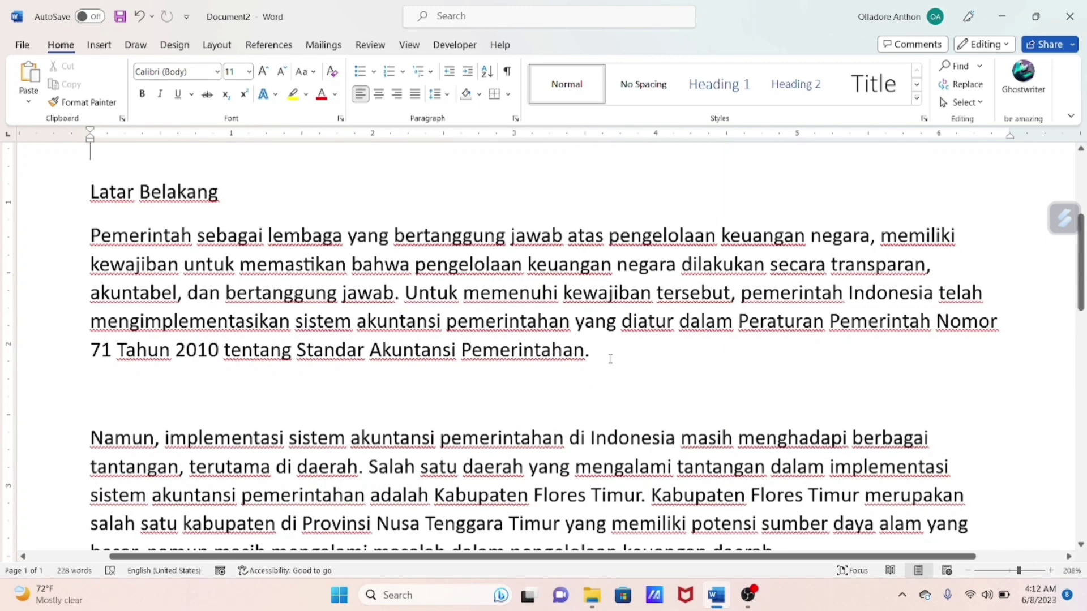
pyautogui.scroll(1, 610, 358)
pyautogui.scroll(1, 611, 358)
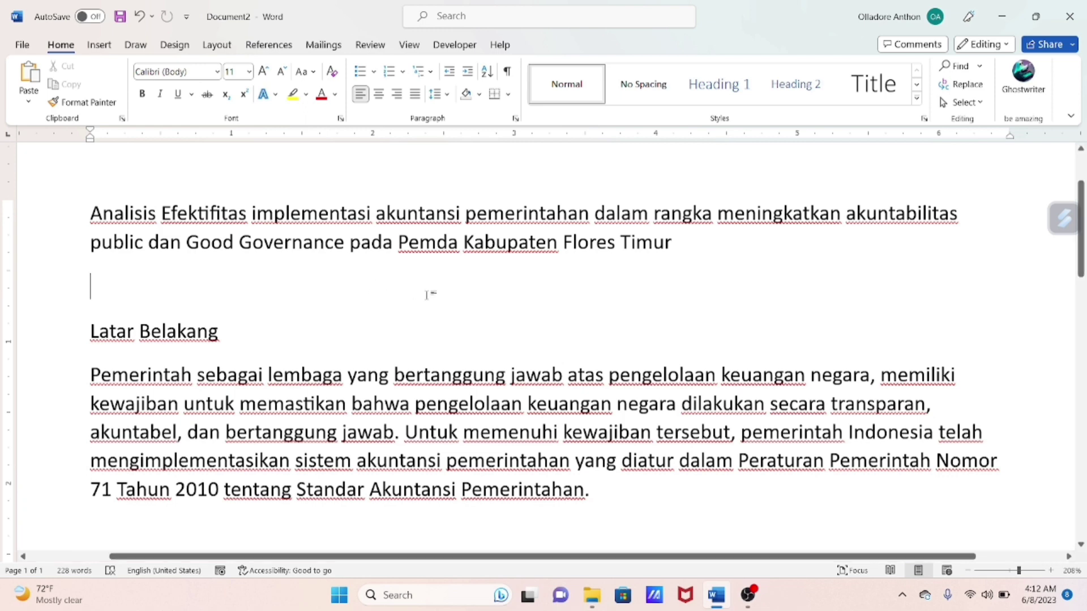
pyautogui.scroll(-2, 430, 291)
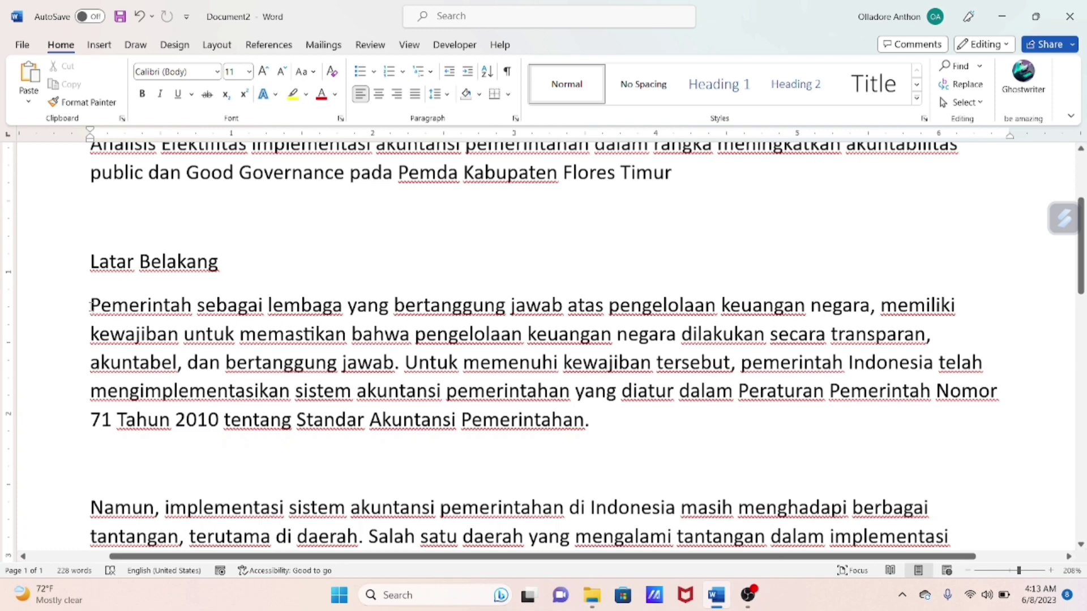
# Step: Select the paragraph starting 'Pemerintah sebagai lembaga' and apply Justify alignment
pyautogui.moveTo(91, 306); pyautogui.dragTo(868, 412)
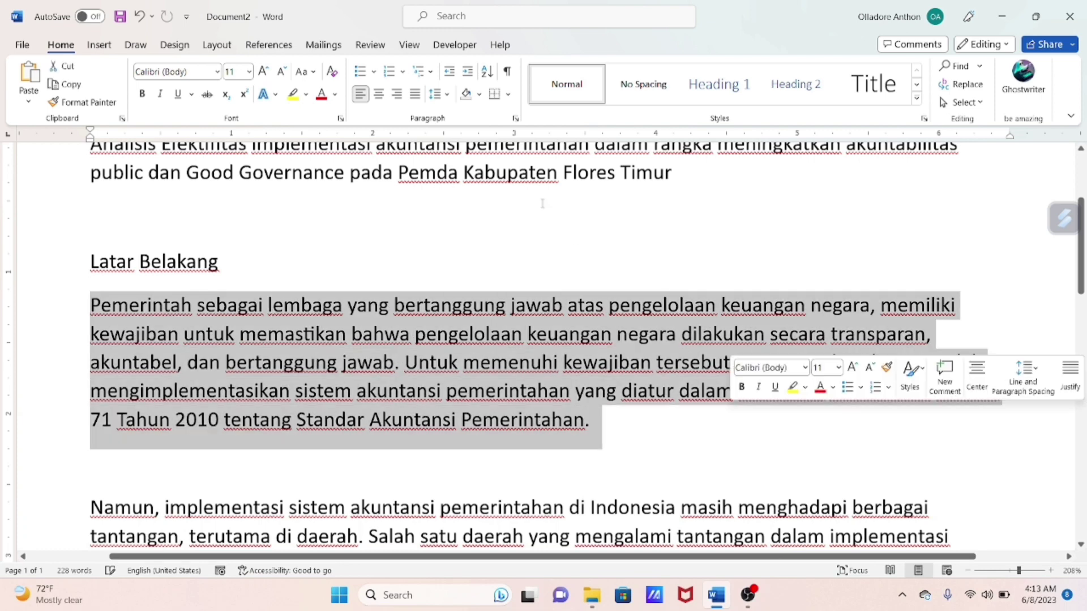
pyautogui.click(415, 93)
pyautogui.scroll(-3, 496, 290)
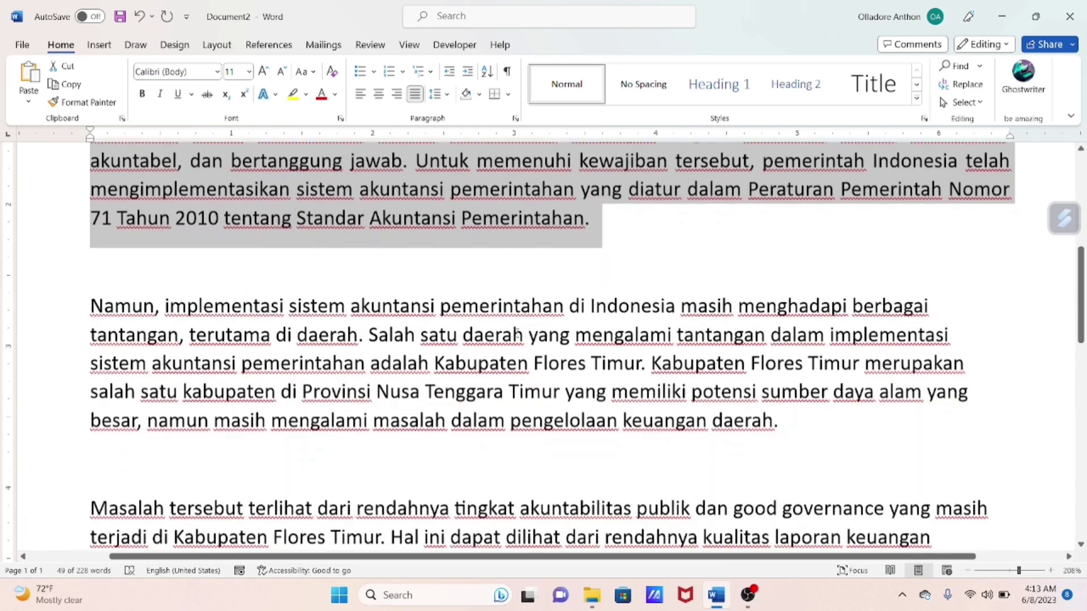
pyautogui.scroll(2, 498, 311)
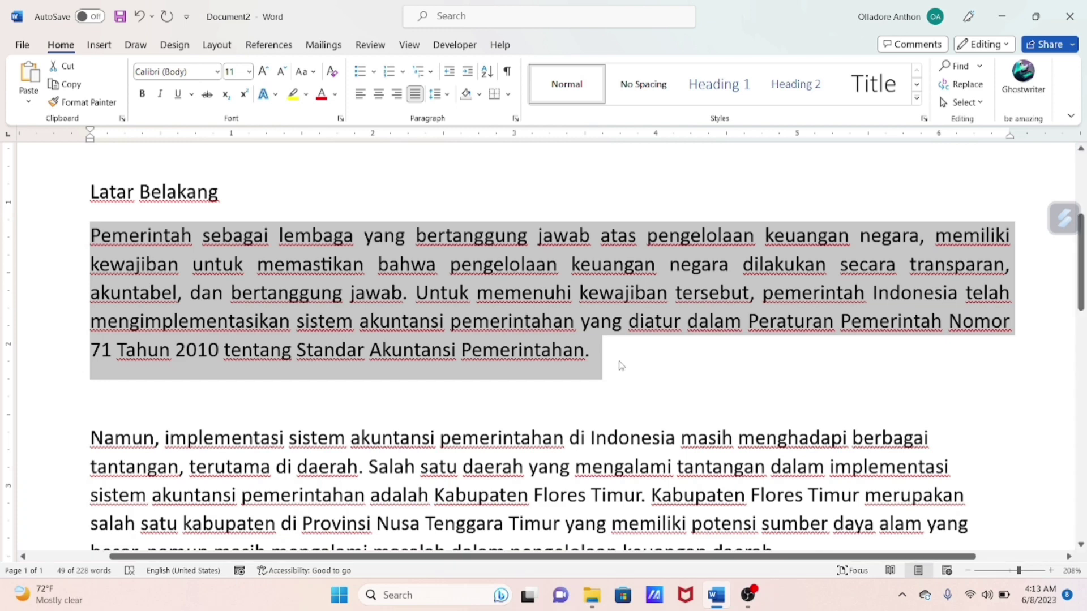
pyautogui.scroll(-1, 620, 365)
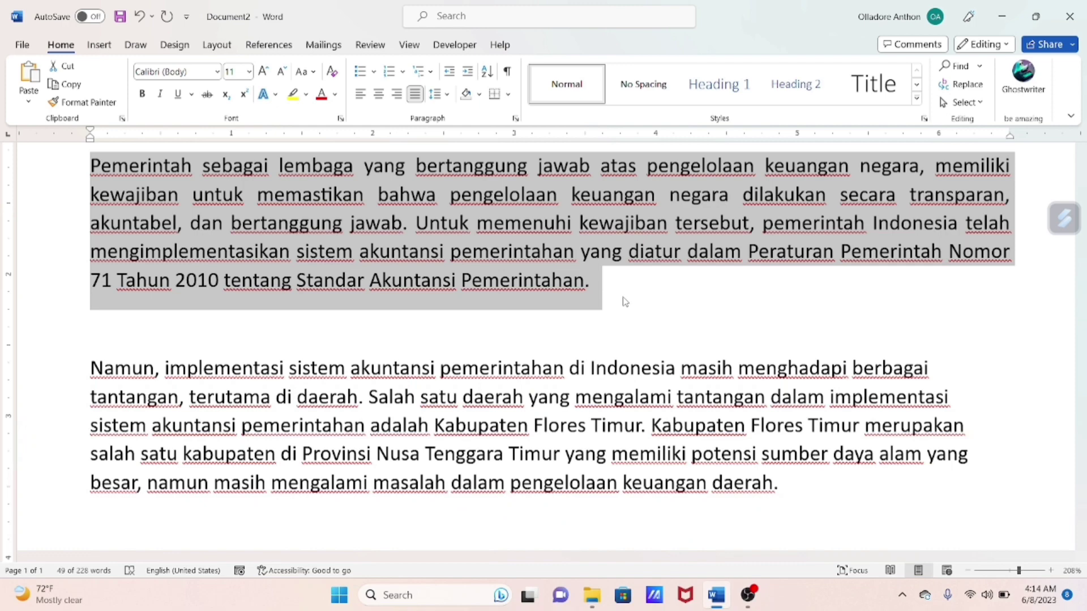
pyautogui.scroll(-5, 626, 302)
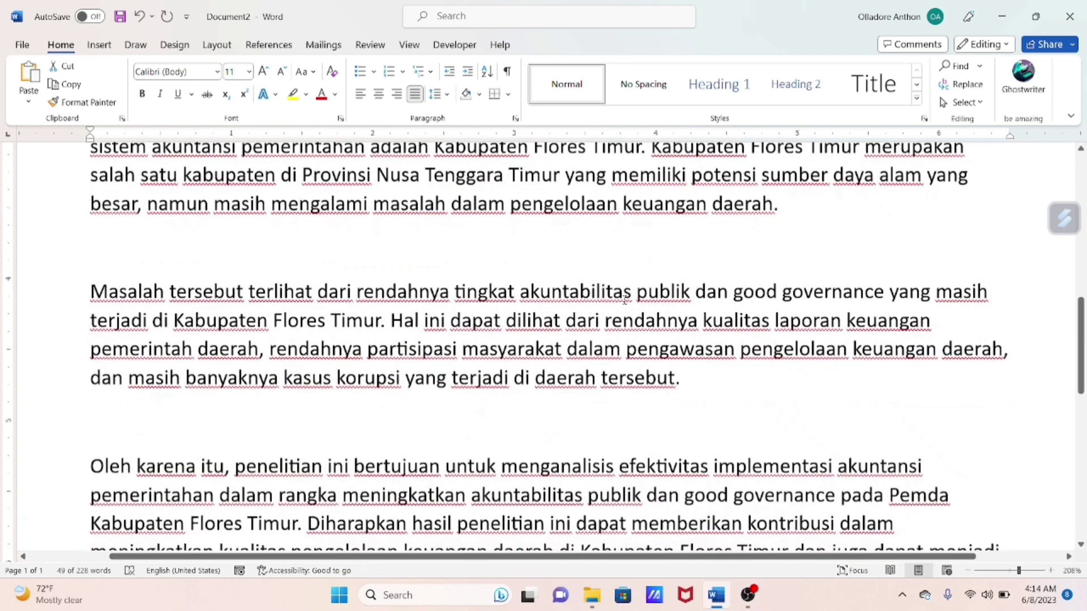